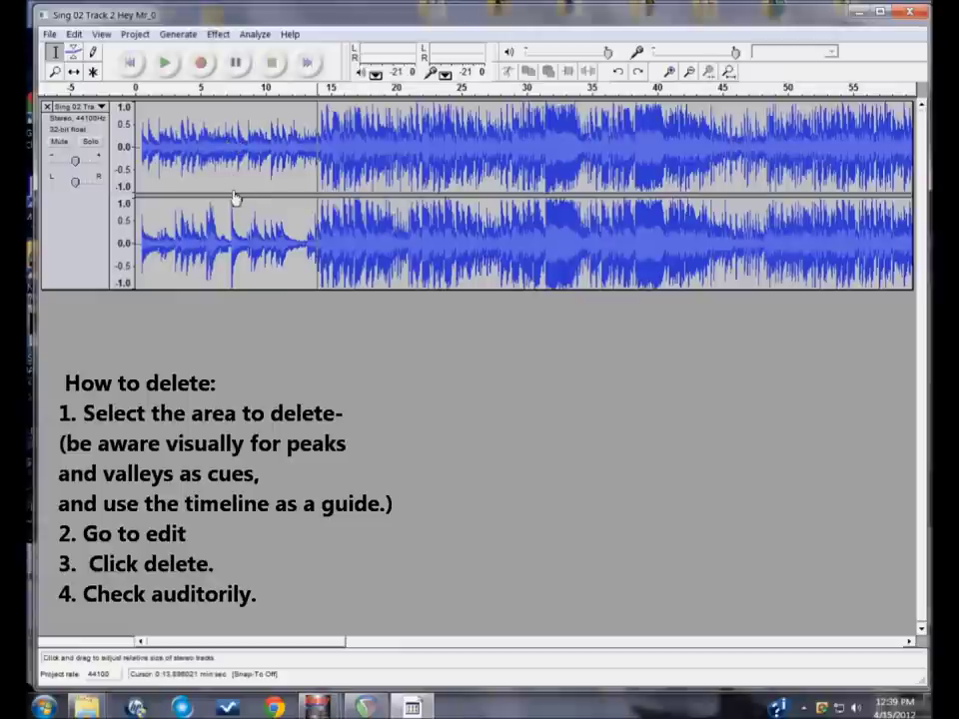
- Delete the opening of the song from 0 to about 7.27 seconds
left_click_drag(230, 165, 135, 164)
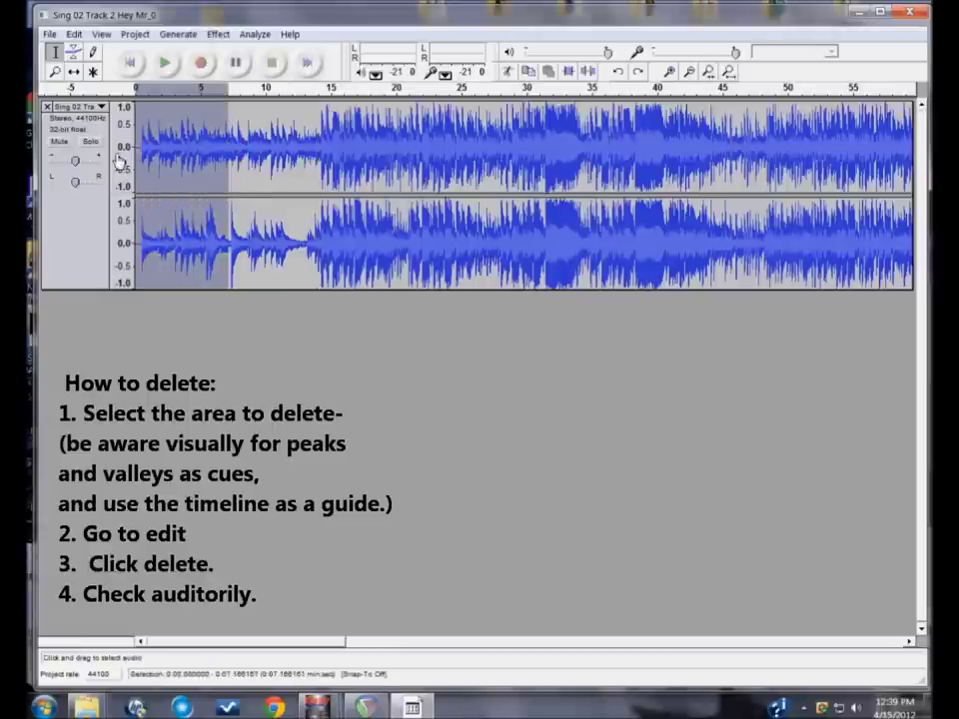
left_click(222, 148)
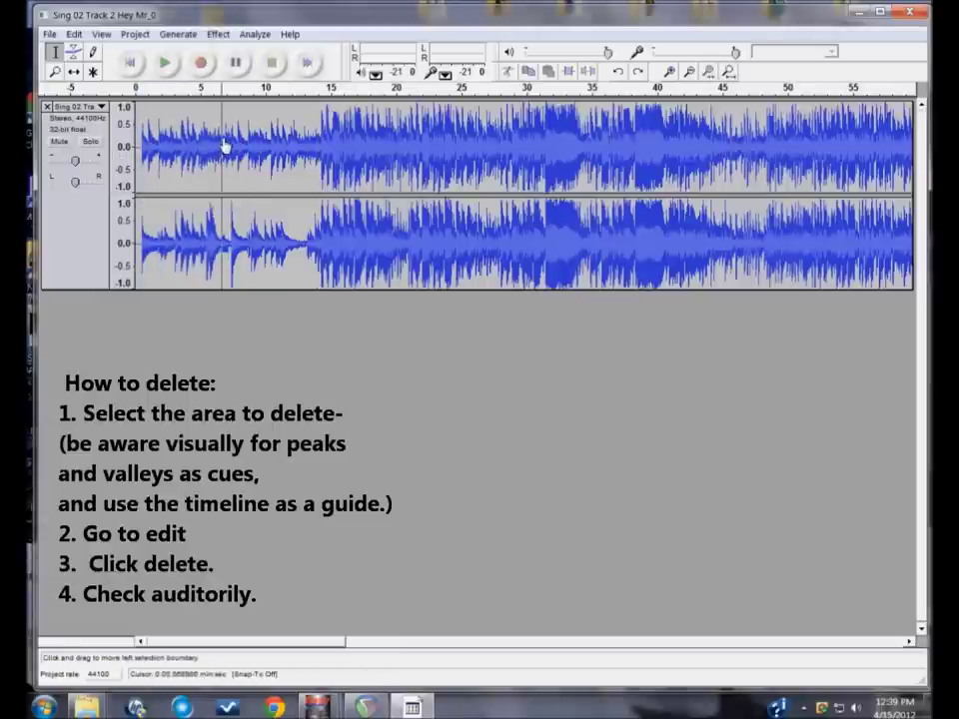
left_click(232, 146)
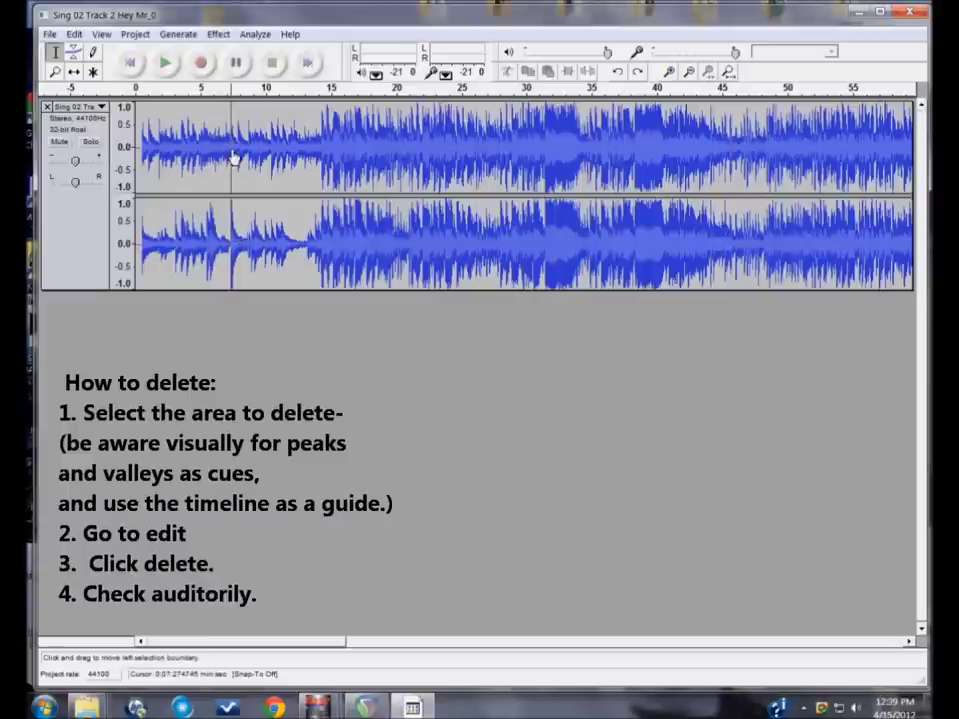
left_click_drag(232, 157, 134, 156)
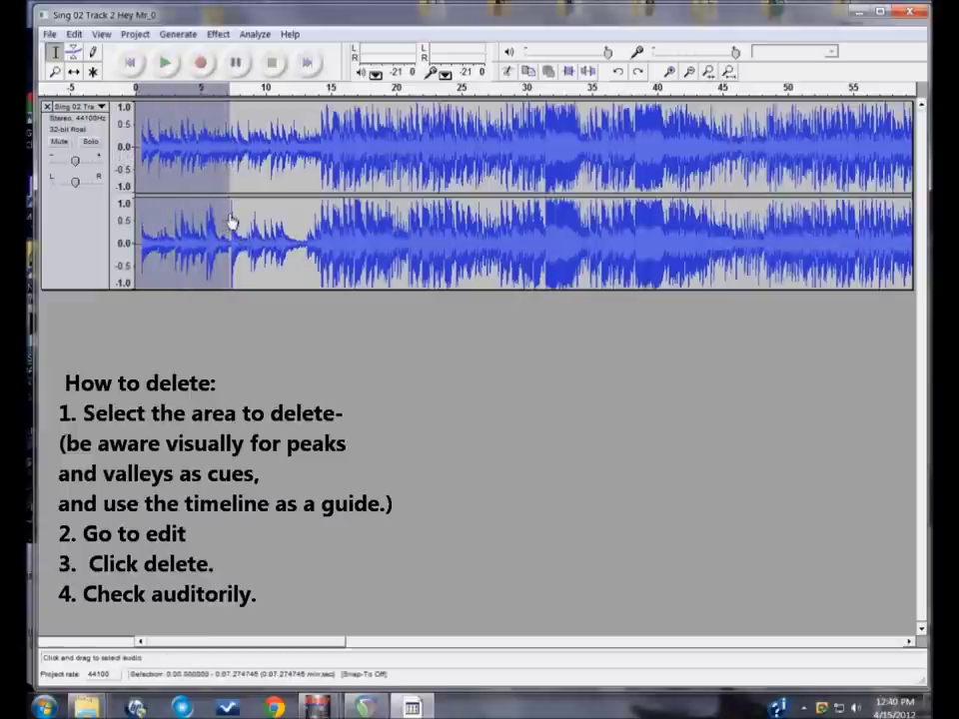
left_click(77, 36)
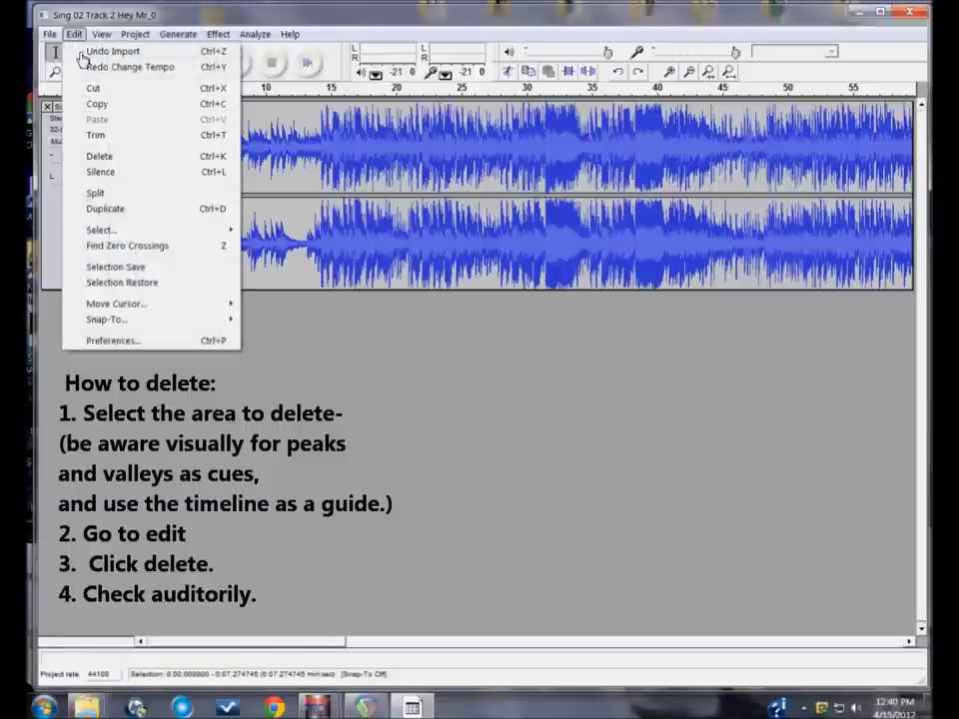
left_click(104, 158)
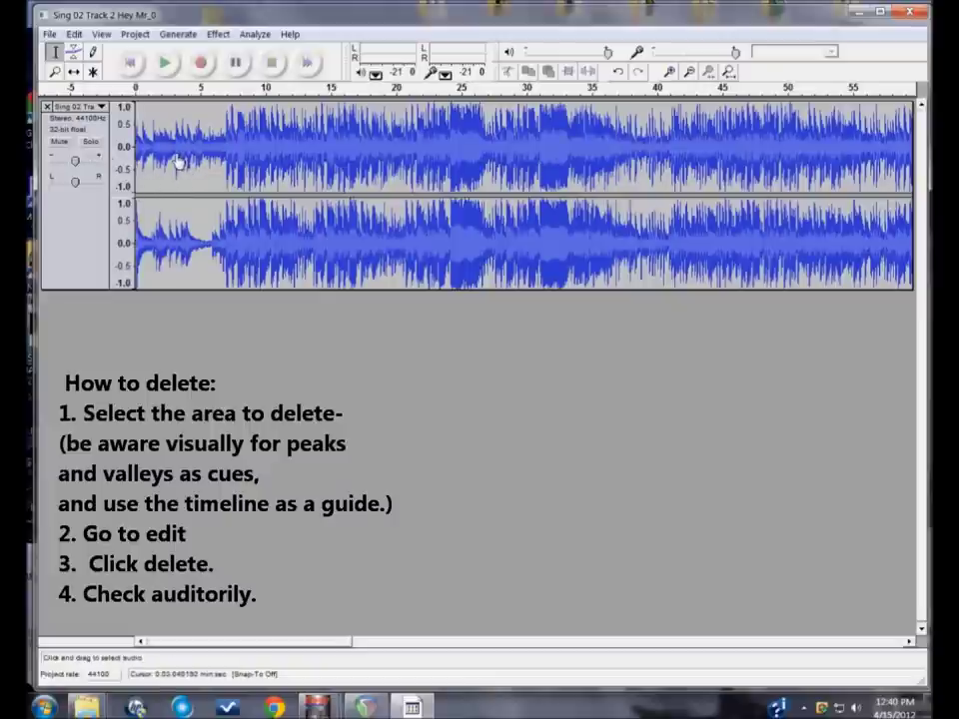
- Delete the remaining intro from 0 to about 3.04 seconds and play the song from the start to check it
left_click_drag(178, 163, 120, 165)
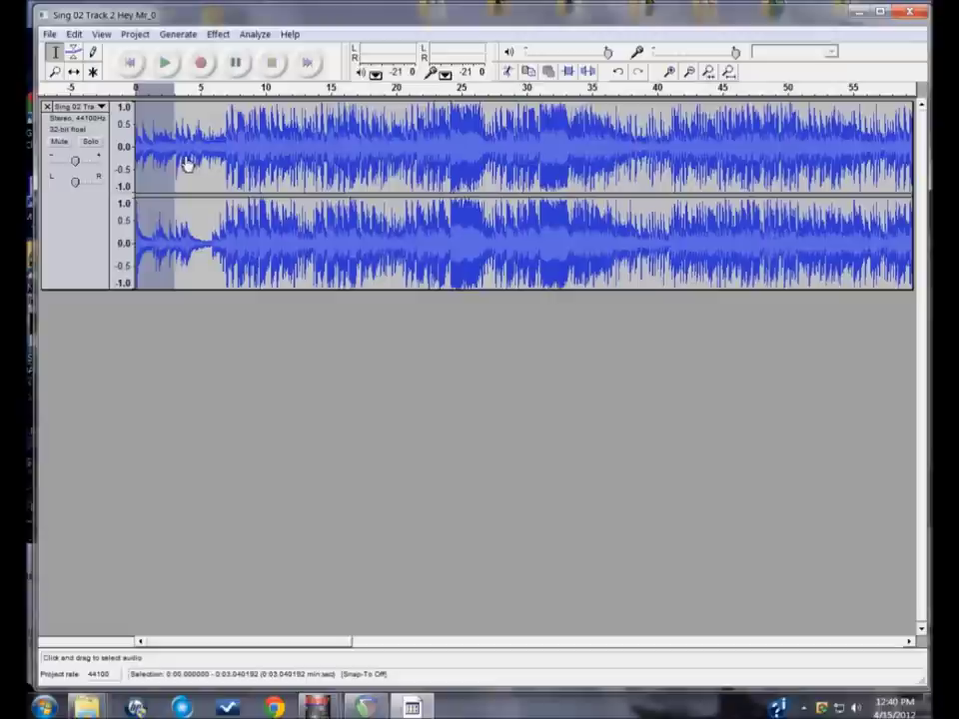
left_click(74, 35)
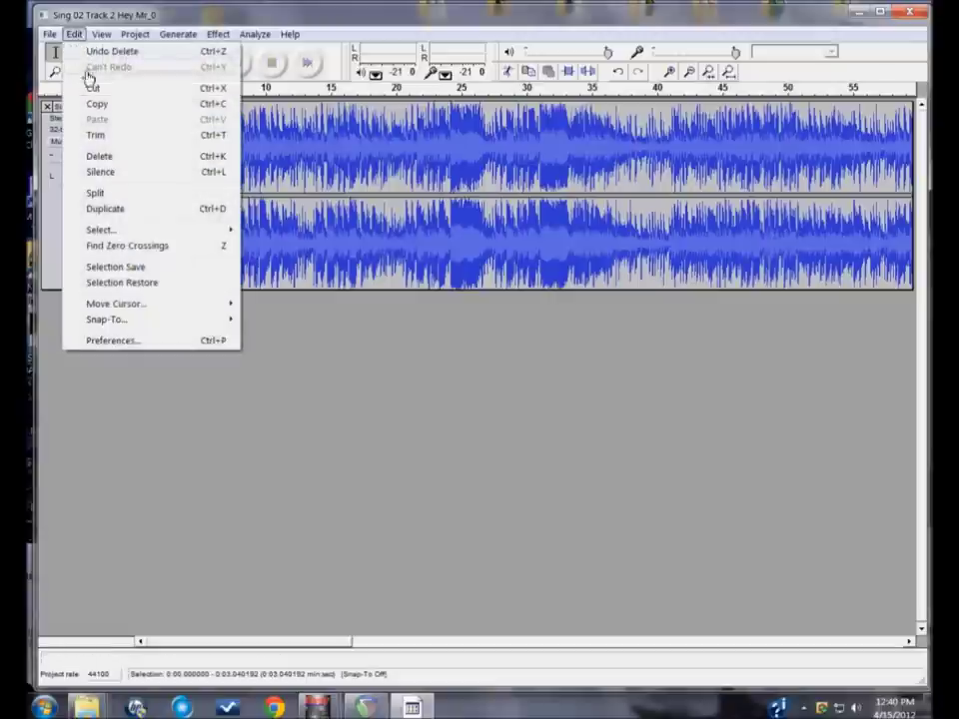
left_click(122, 158)
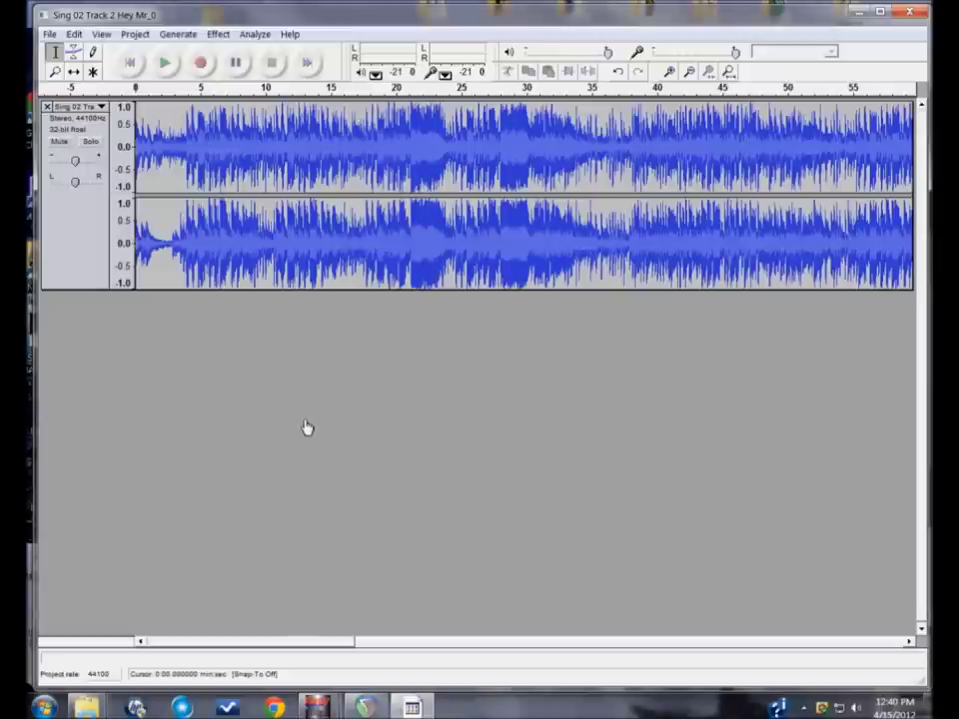
key("space")
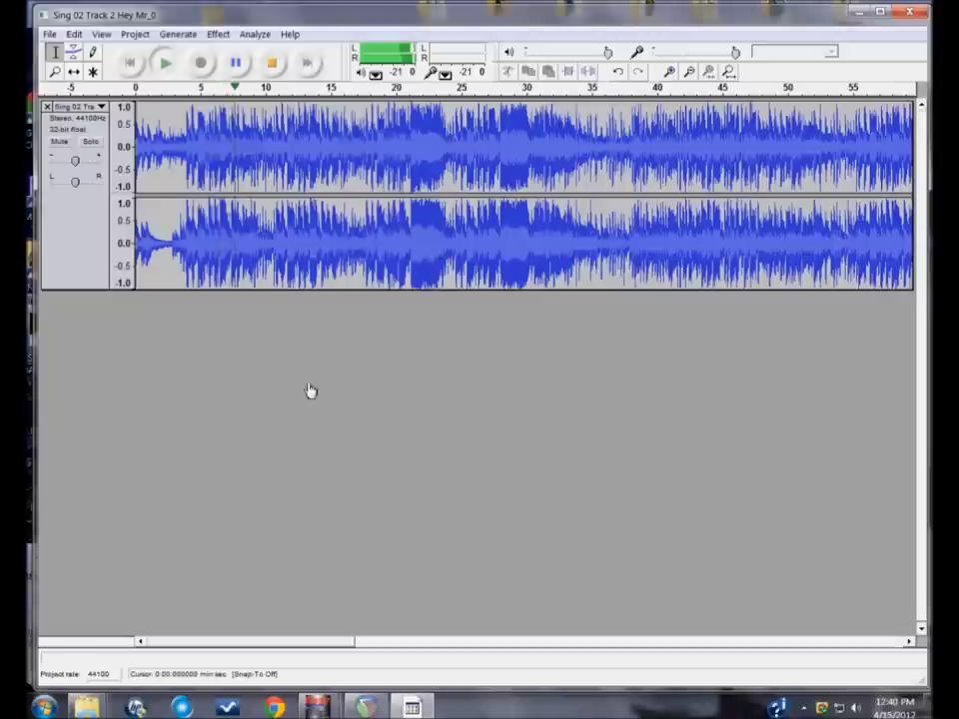
key("space")
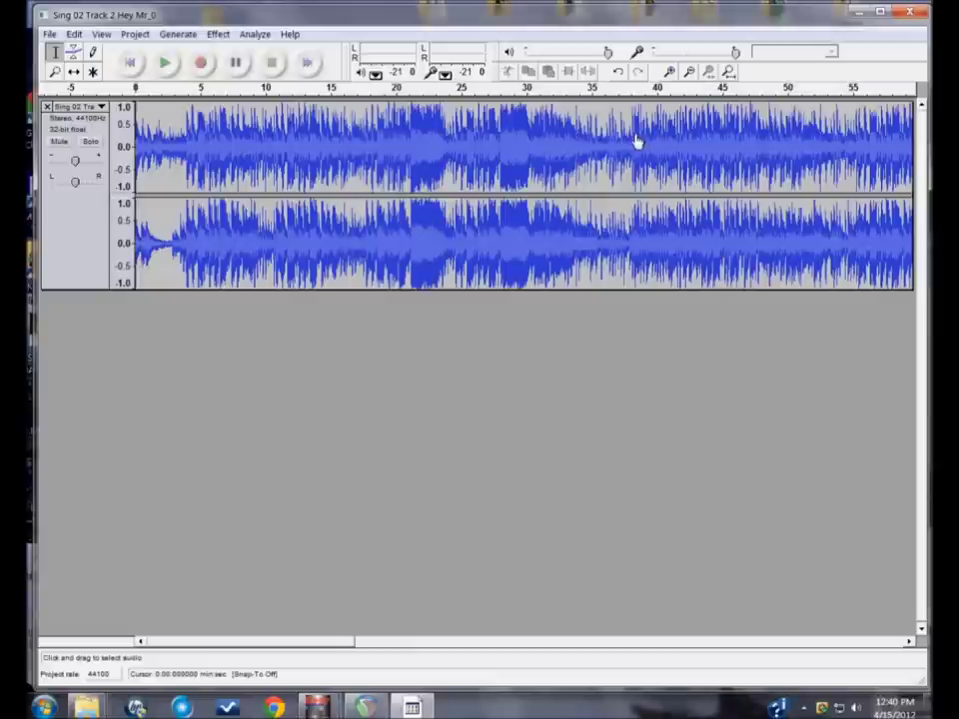
- Select the quiet passage from about 35.18 to 38.06 seconds, audition it and delete it
left_click_drag(633, 145, 598, 151)
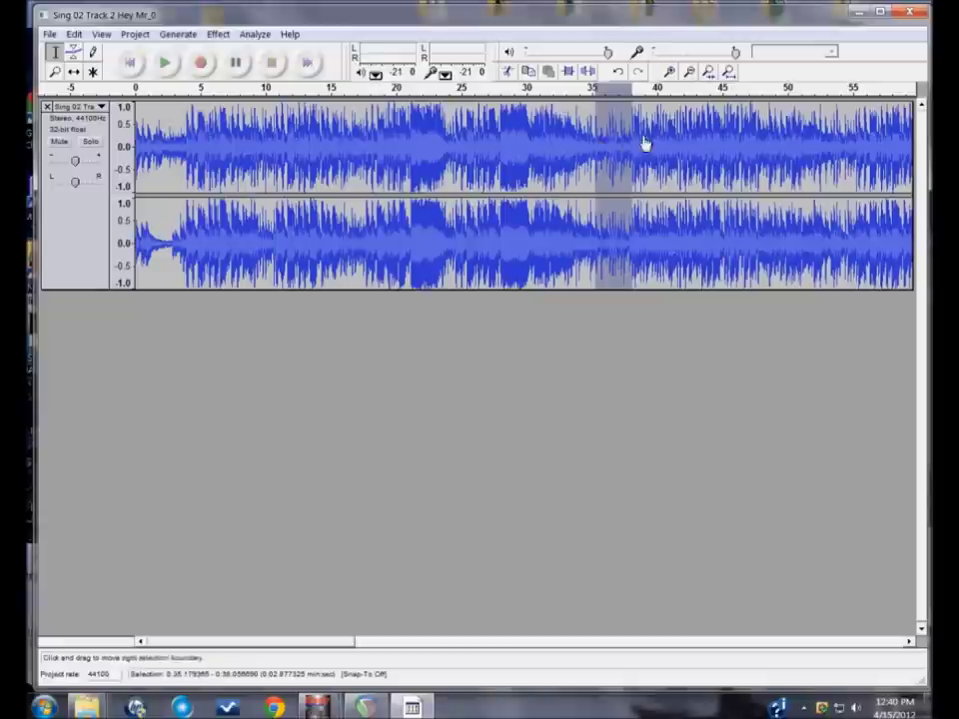
key("space")
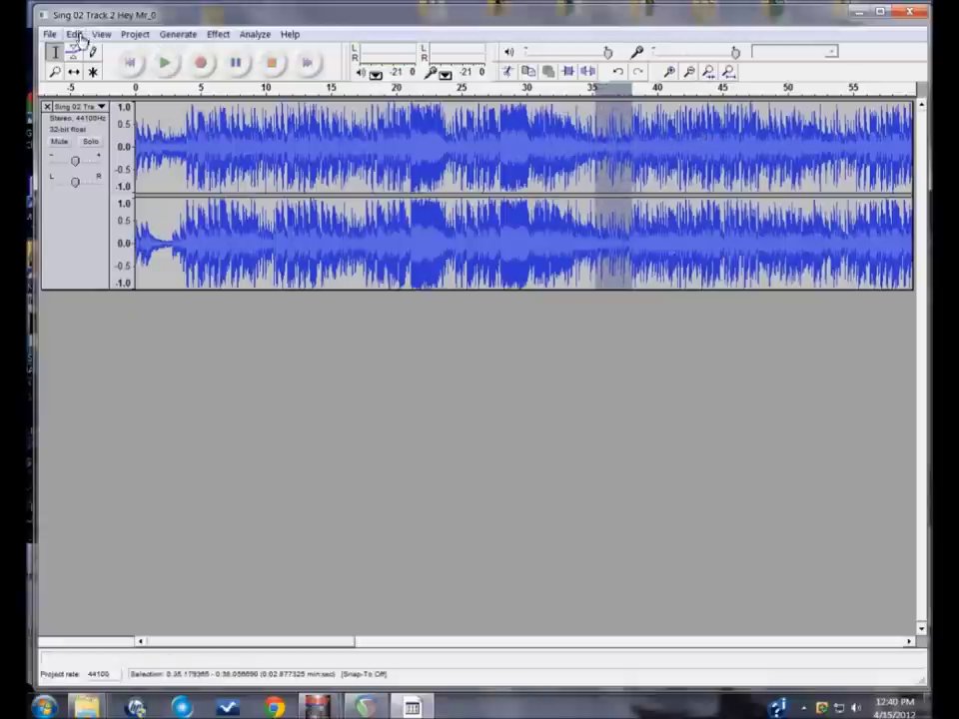
left_click(76, 35)
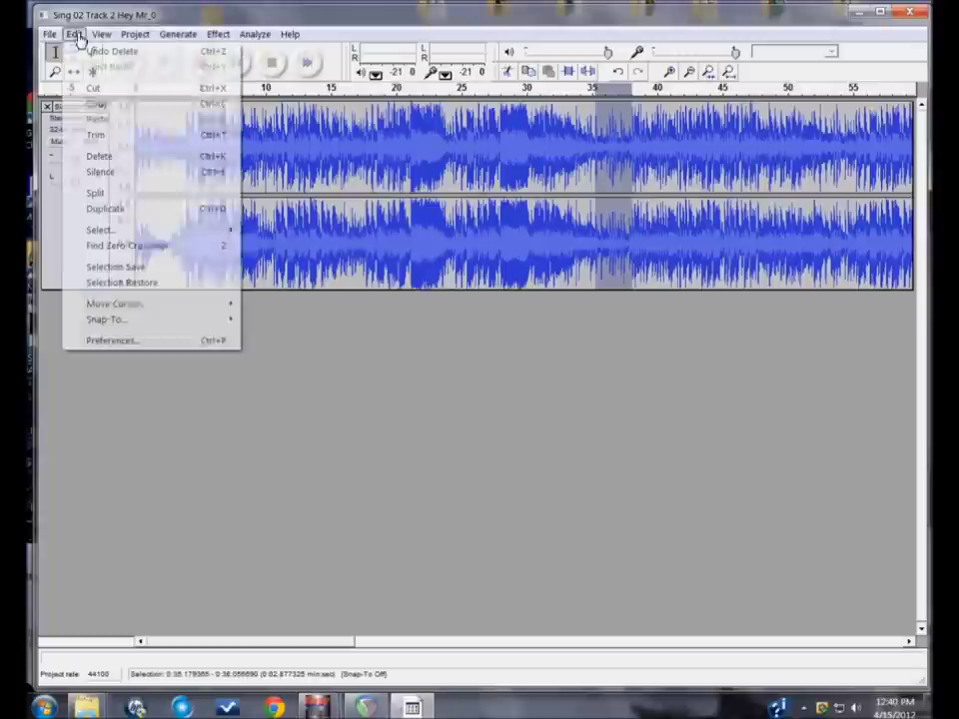
left_click(100, 157)
- Play across the new join, starting from about 31.7 seconds
left_click(548, 112)
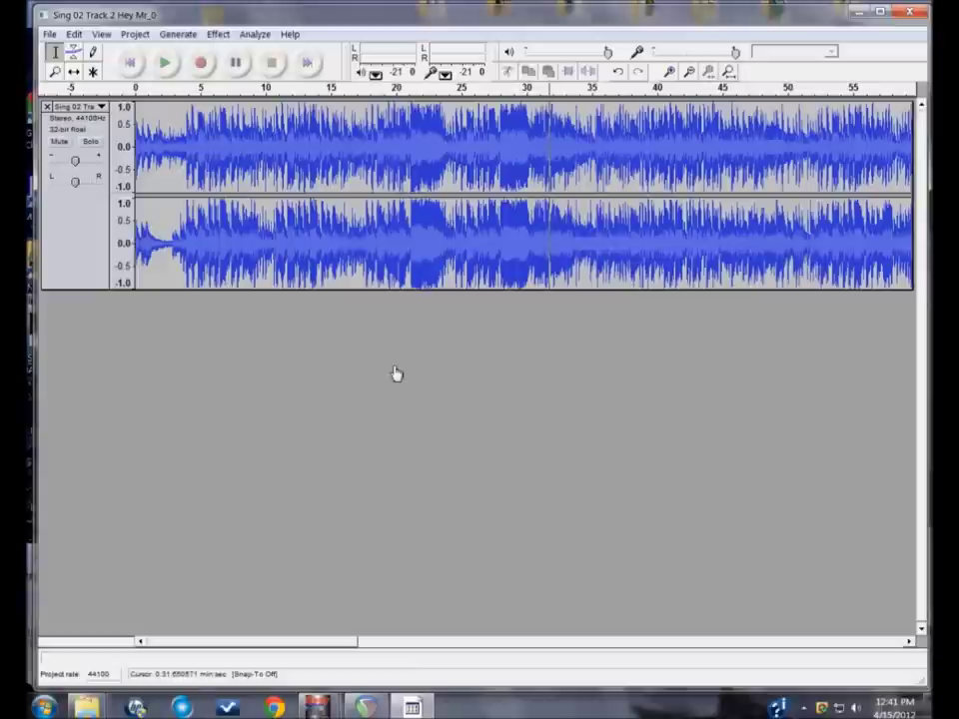
key("space")
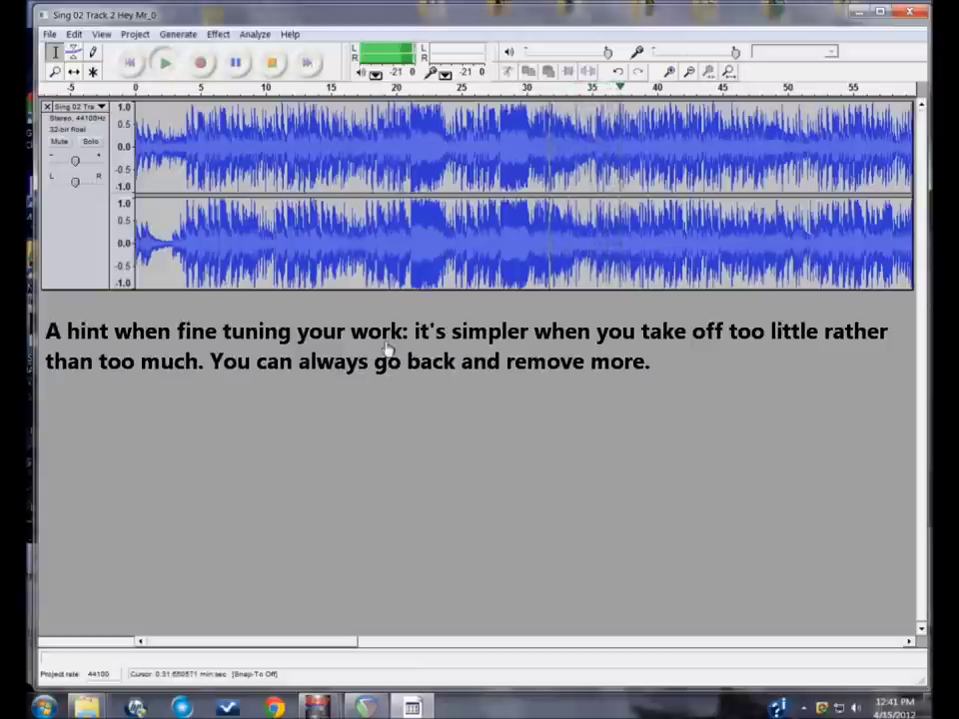
key("space")
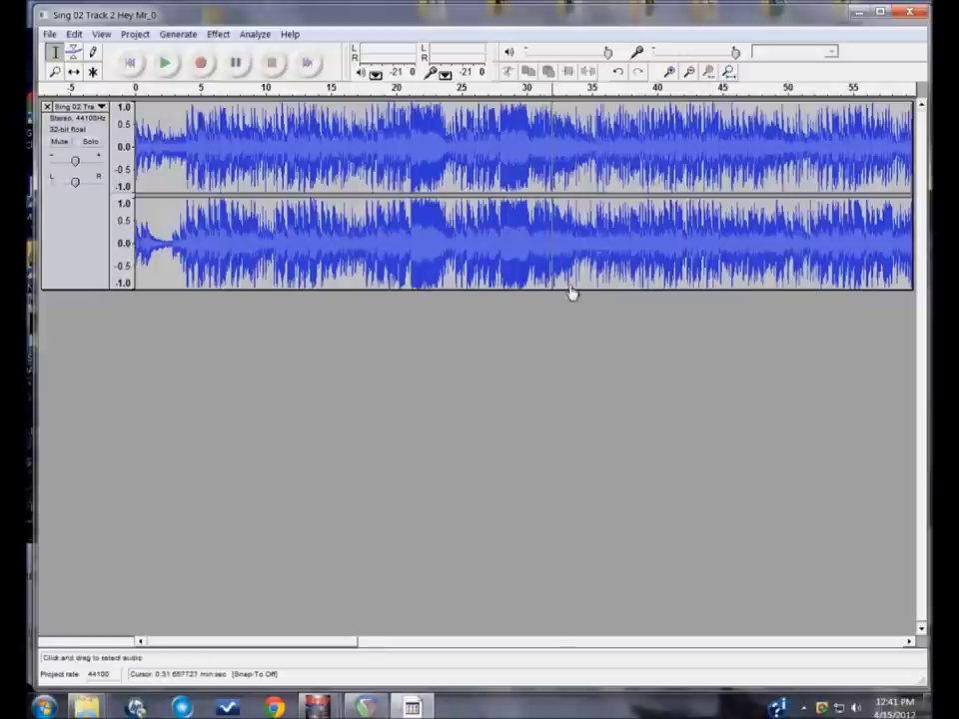
- Undo the last deletion to restore the quiet passage around 35 to 38 seconds
left_click(72, 34)
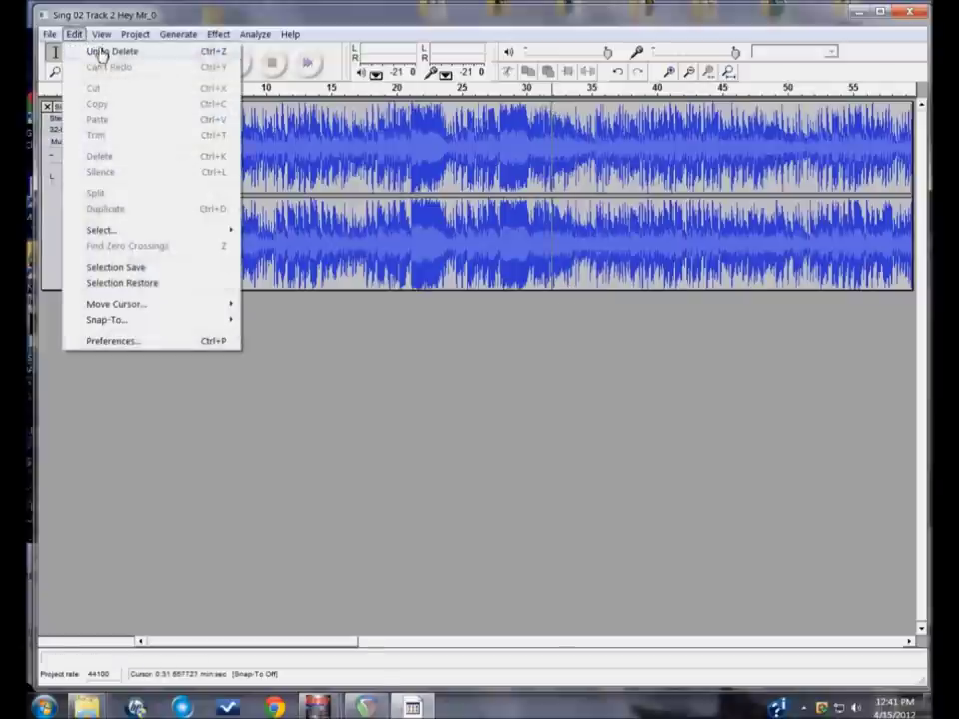
left_click(101, 52)
left_click(641, 170)
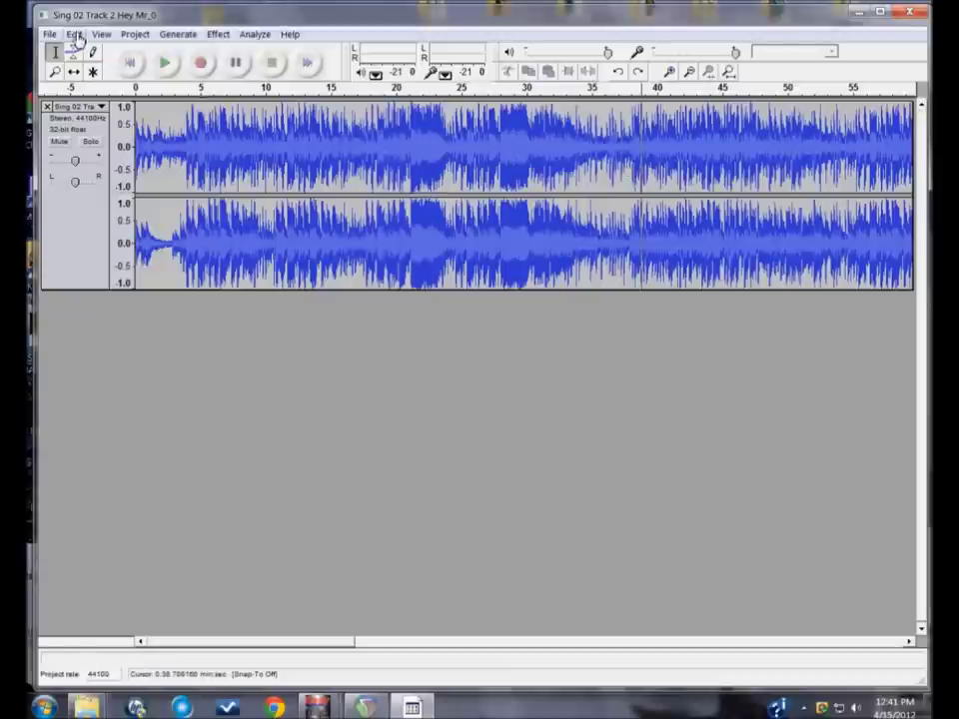
left_click(75, 35)
key("Right")
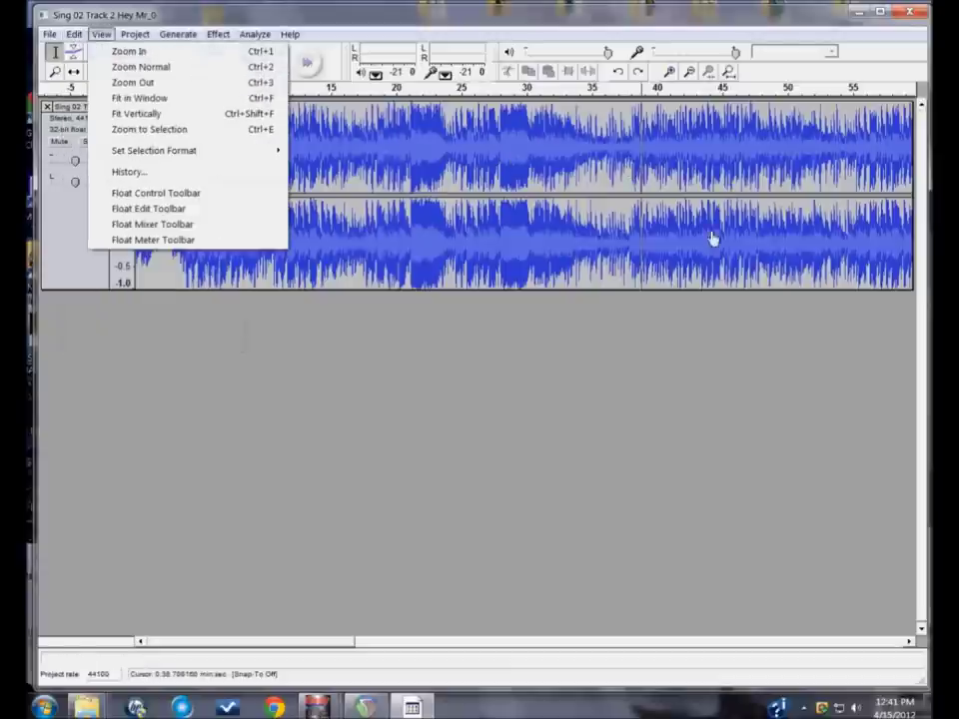
left_click(679, 160)
left_click(606, 155)
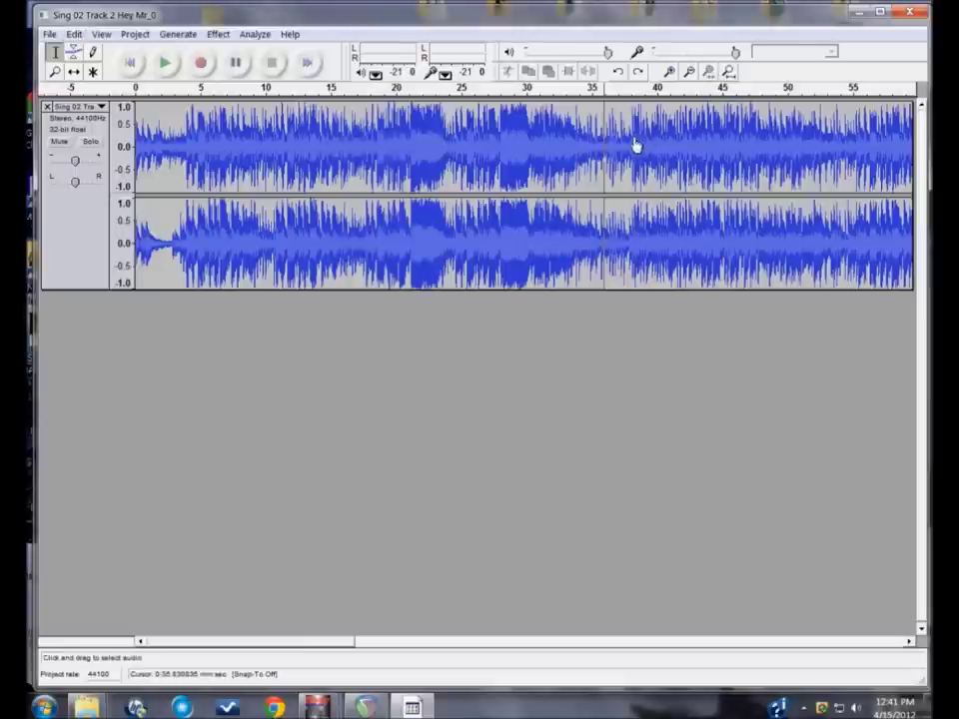
- Duplicate the passage from about 35.02 to 38.00 seconds onto a second track and play the selection
left_click_drag(632, 146, 594, 146)
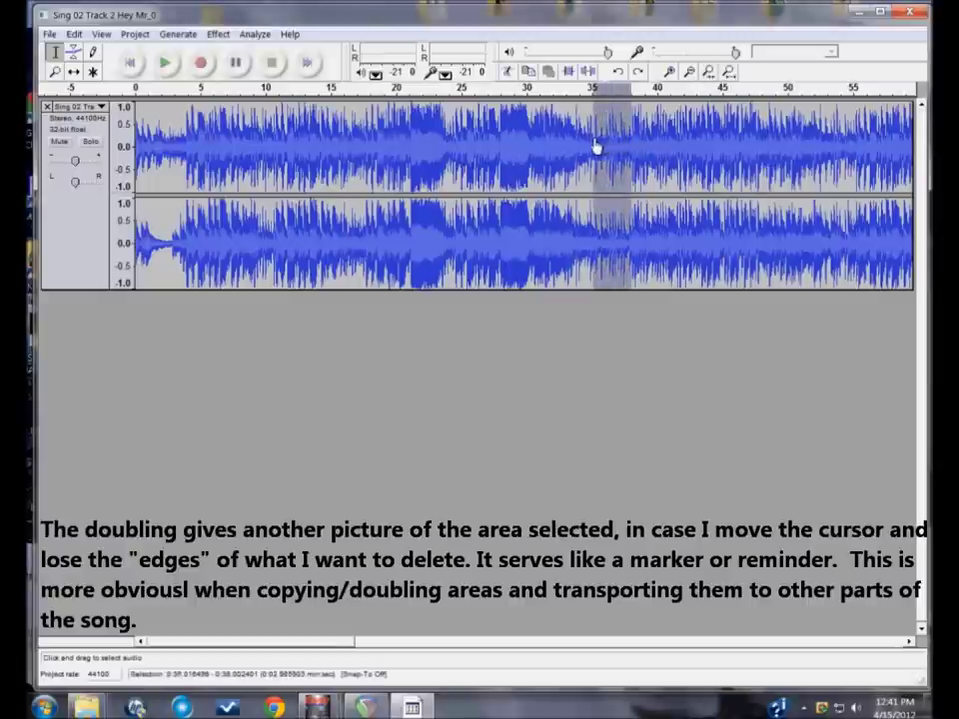
left_click(77, 35)
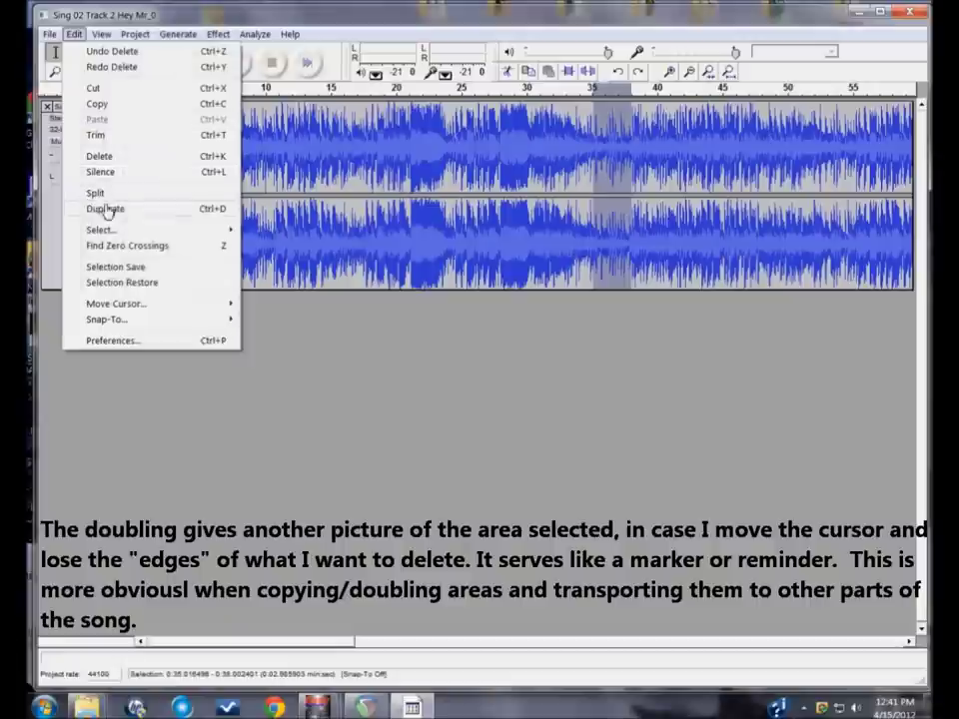
left_click(110, 209)
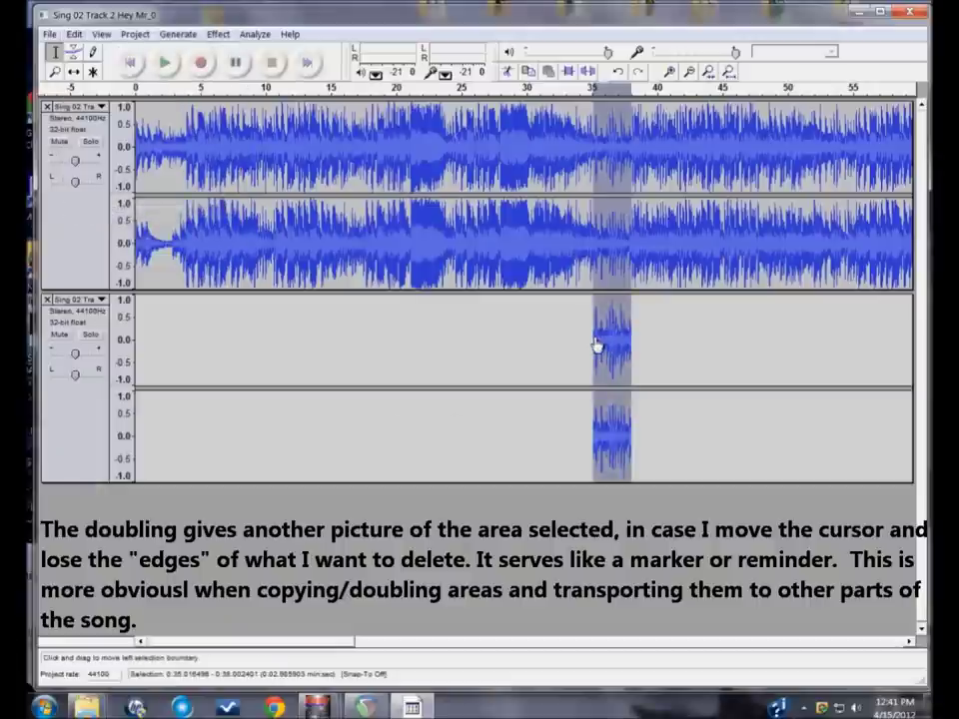
key("space")
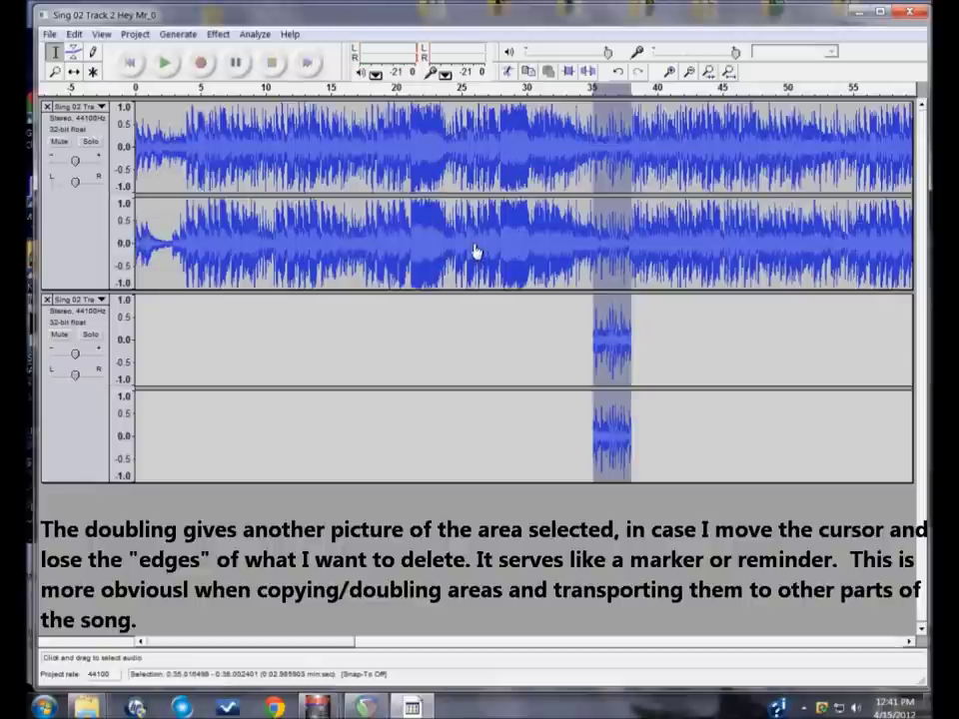
- Delete the selected passage from both tracks and play across the join from about 32.2 seconds
left_click(76, 35)
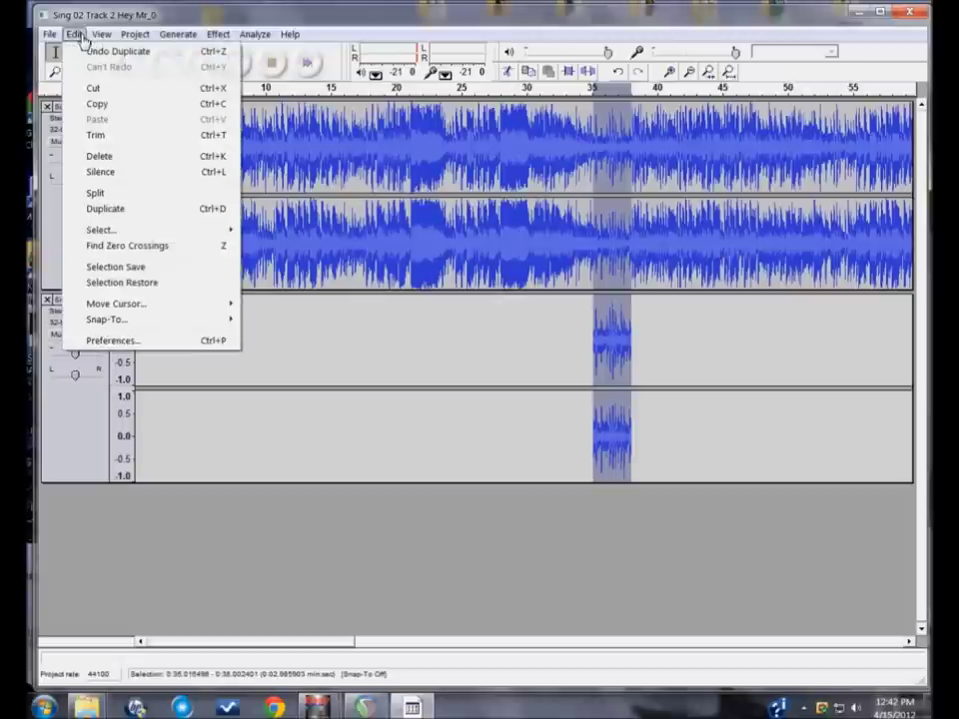
left_click(110, 157)
left_click(561, 120)
key("space")
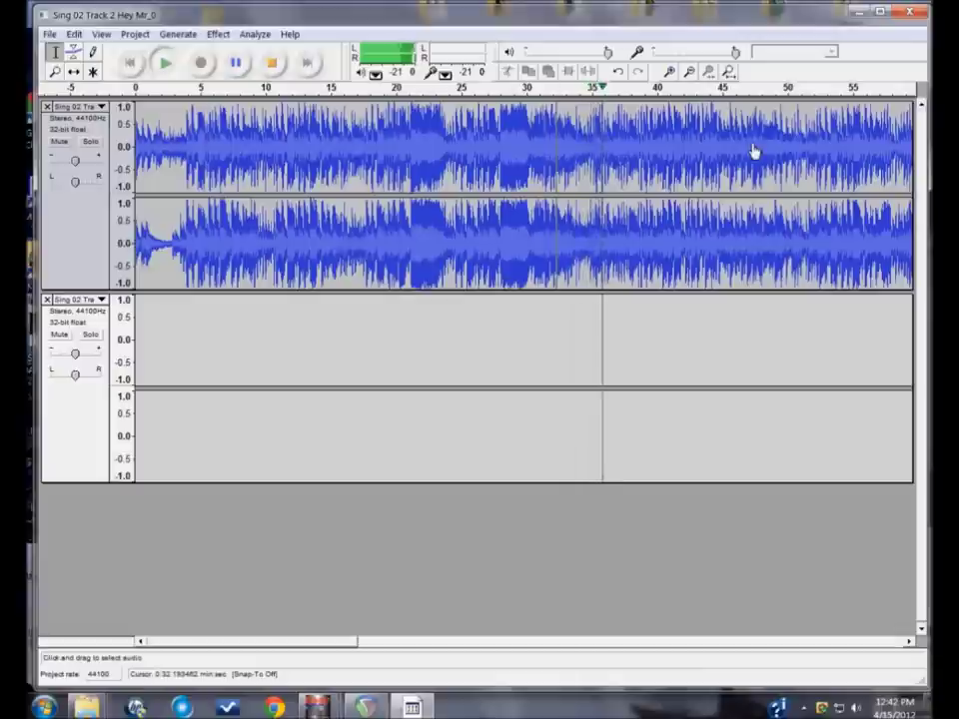
key("space")
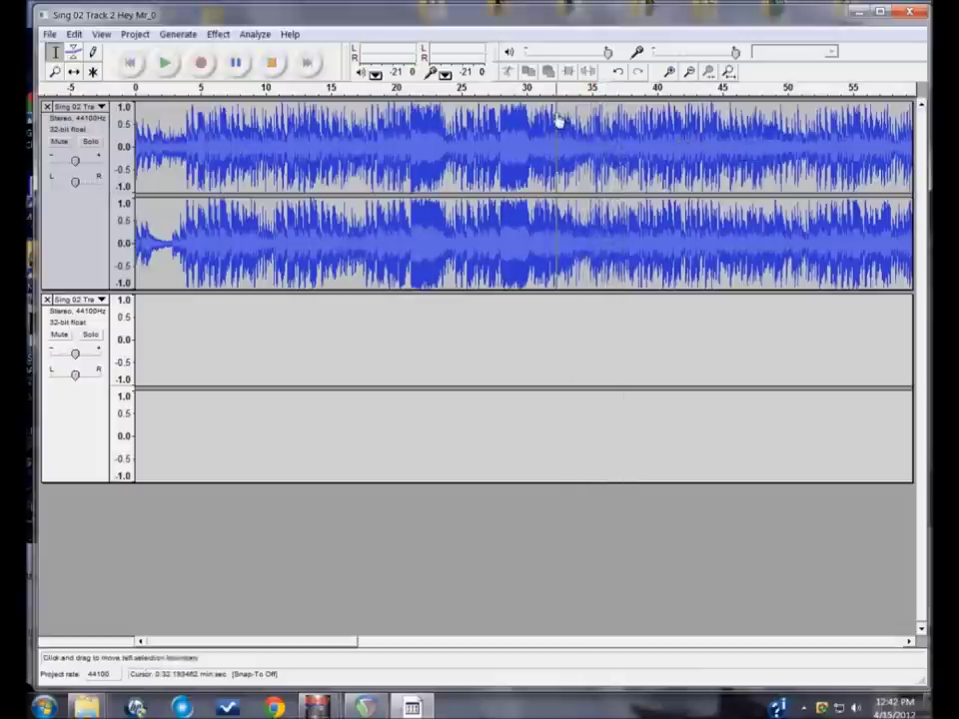
- Replay the join with a longer lead-in, starting from about 31.5 seconds
left_click(550, 118)
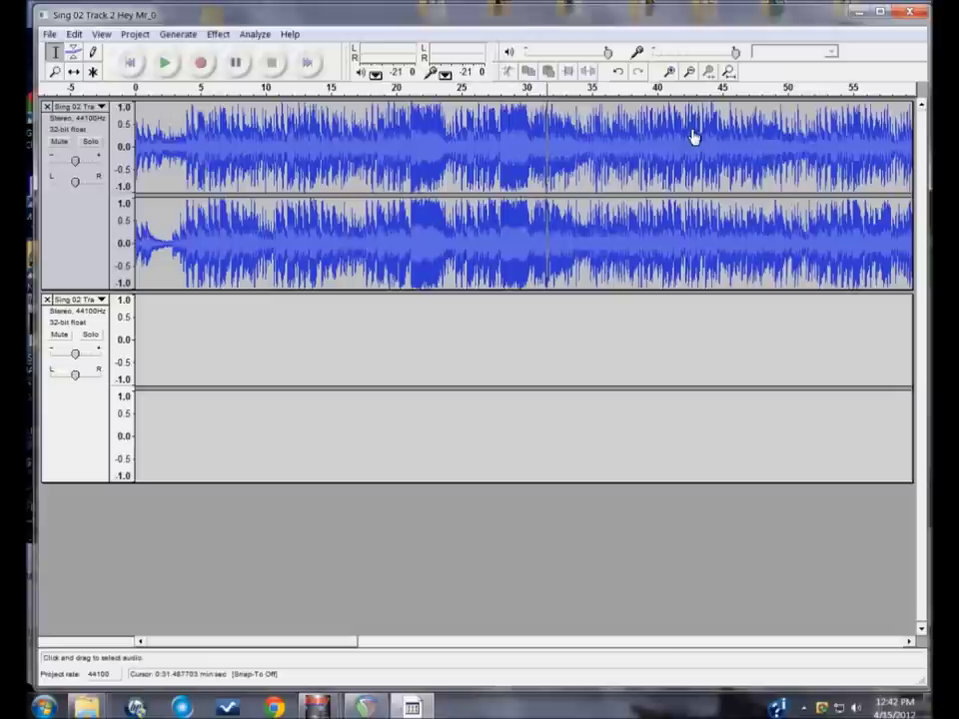
key("space")
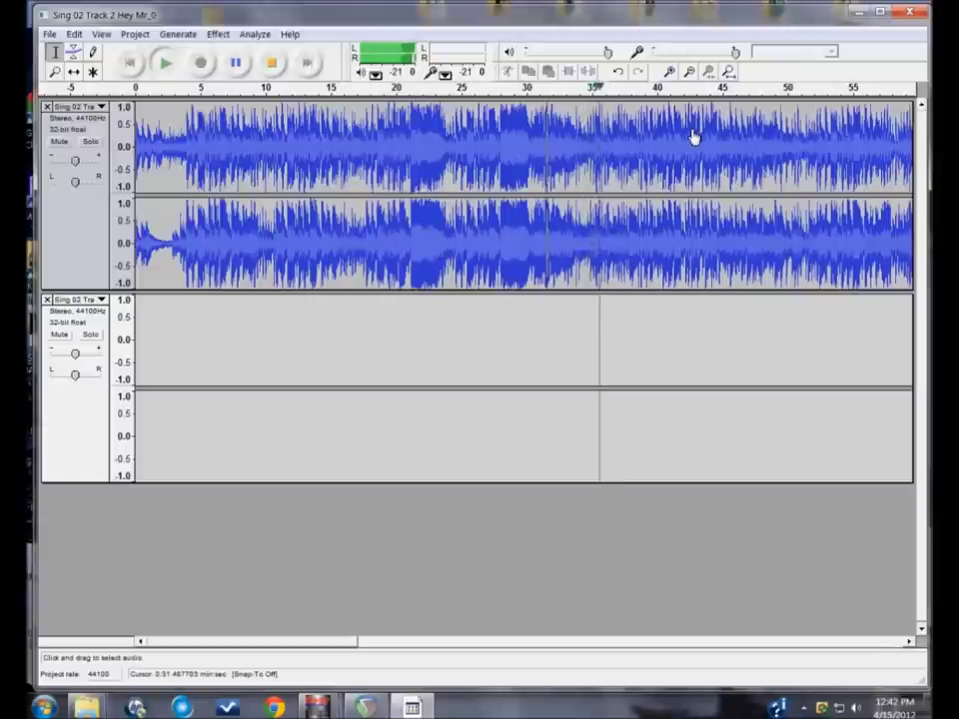
key("space")
- Play across the join near 35 seconds, starting from about 32.6 seconds
left_click(598, 121)
left_click(671, 73)
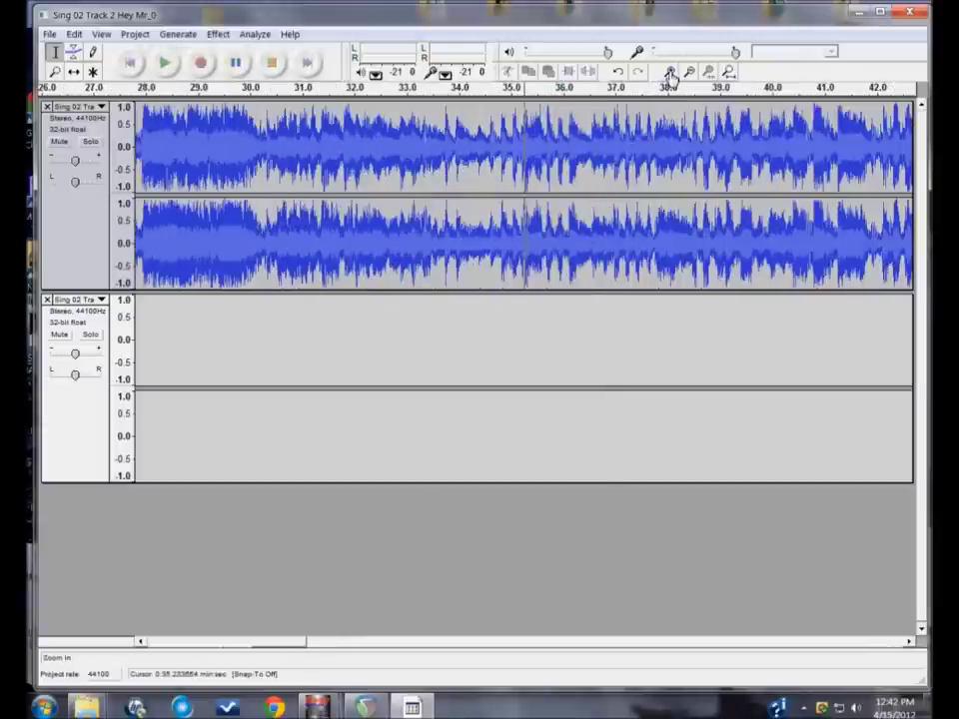
left_click(388, 121)
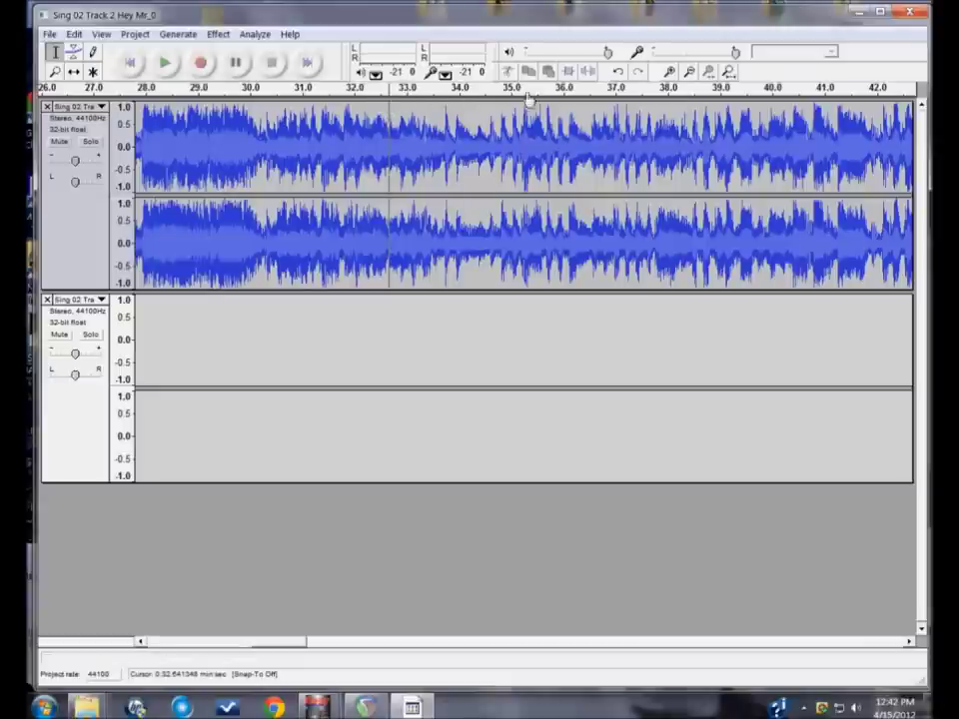
key("space")
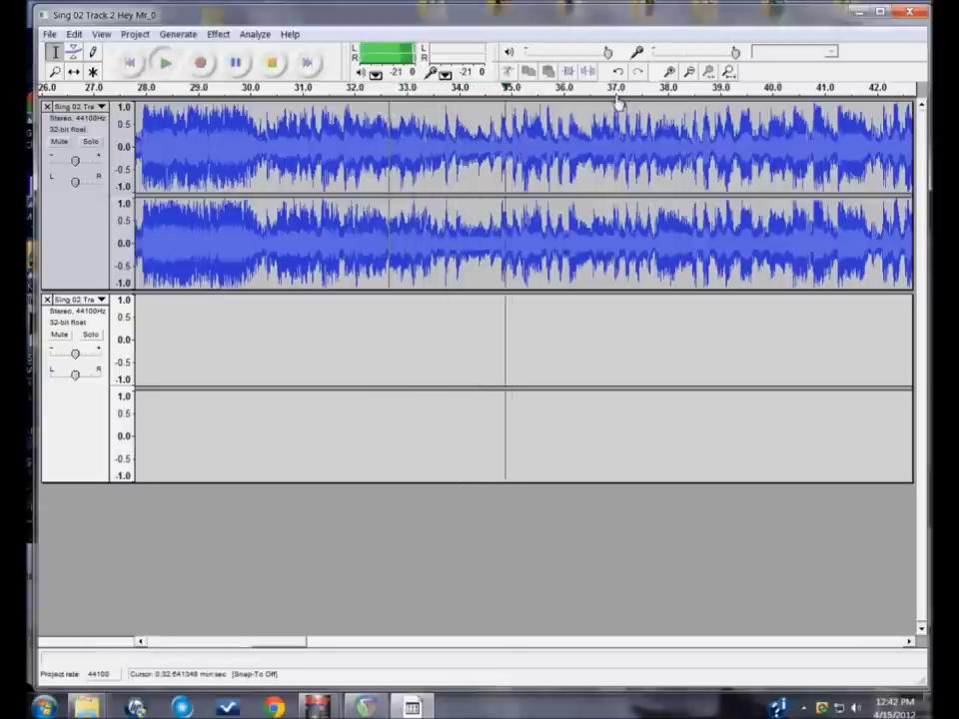
key("space")
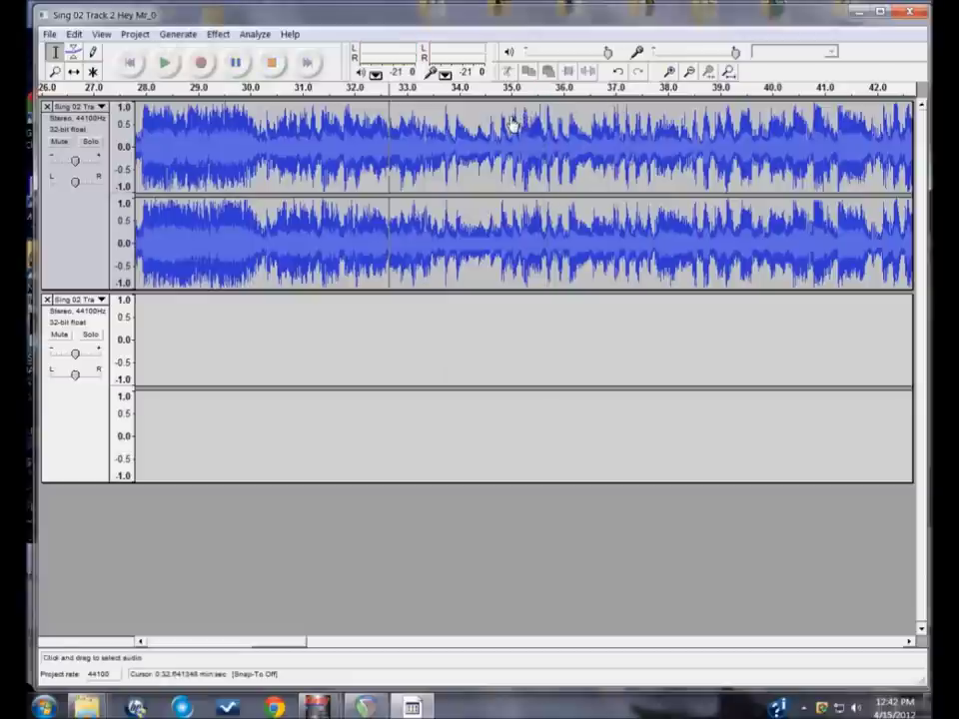
- Delete the audio from about 34.99 to 35.22 seconds and play across the join from about 32.6 seconds
left_click_drag(514, 122, 527, 124)
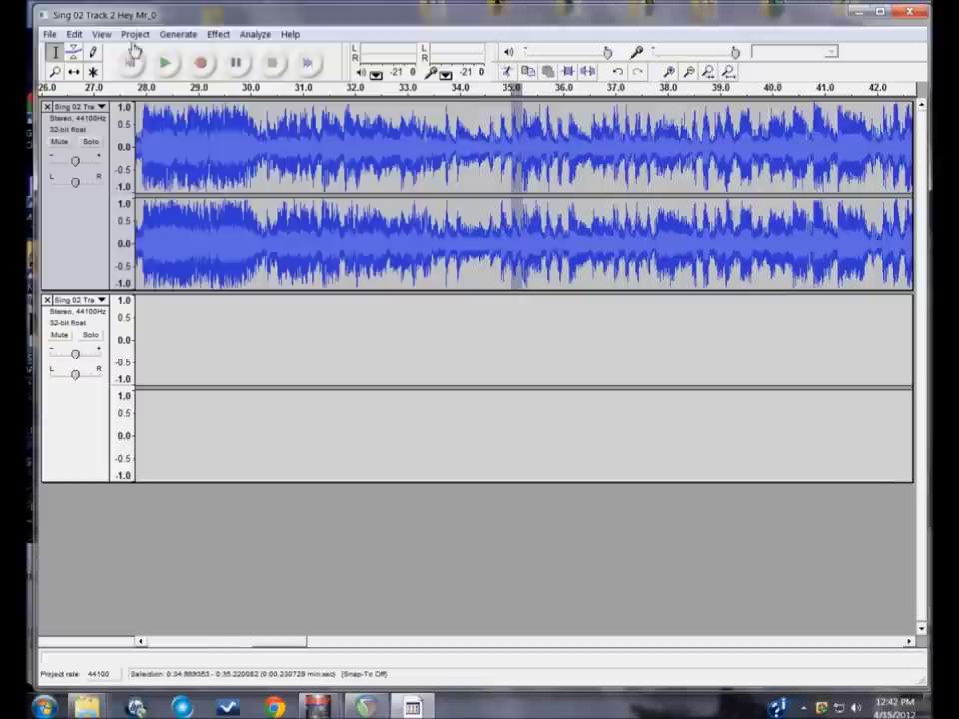
left_click(75, 35)
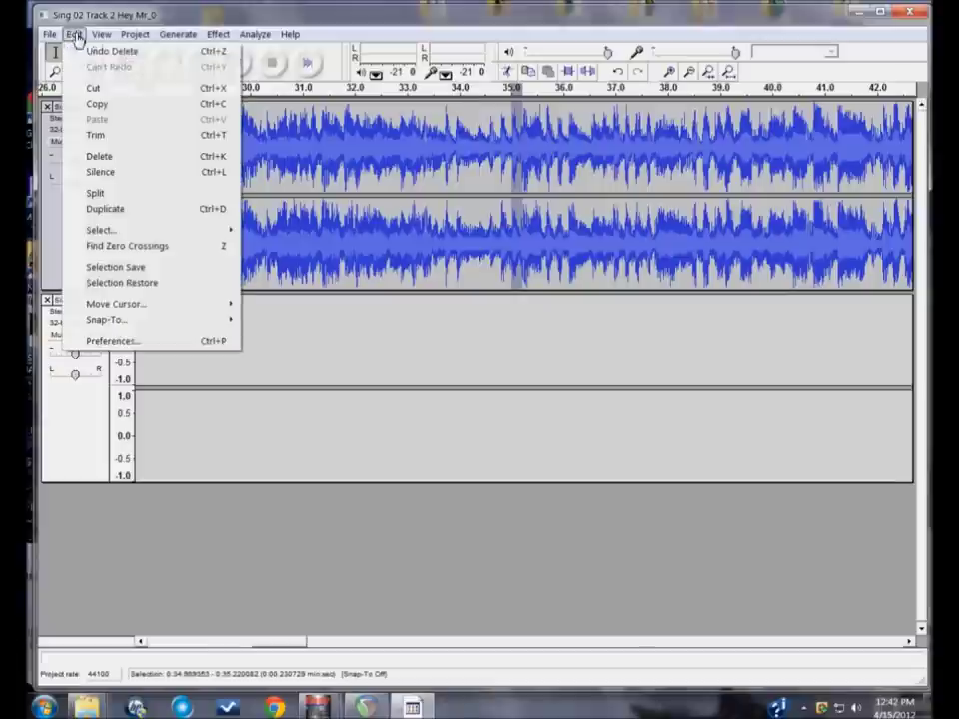
left_click(99, 157)
left_click(389, 133)
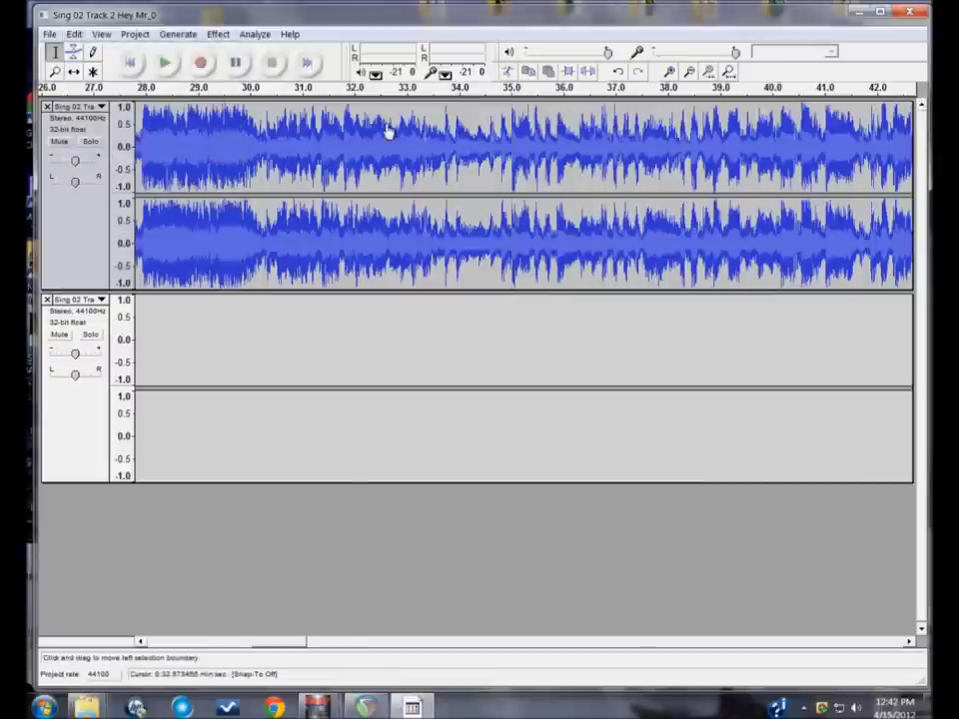
key("space")
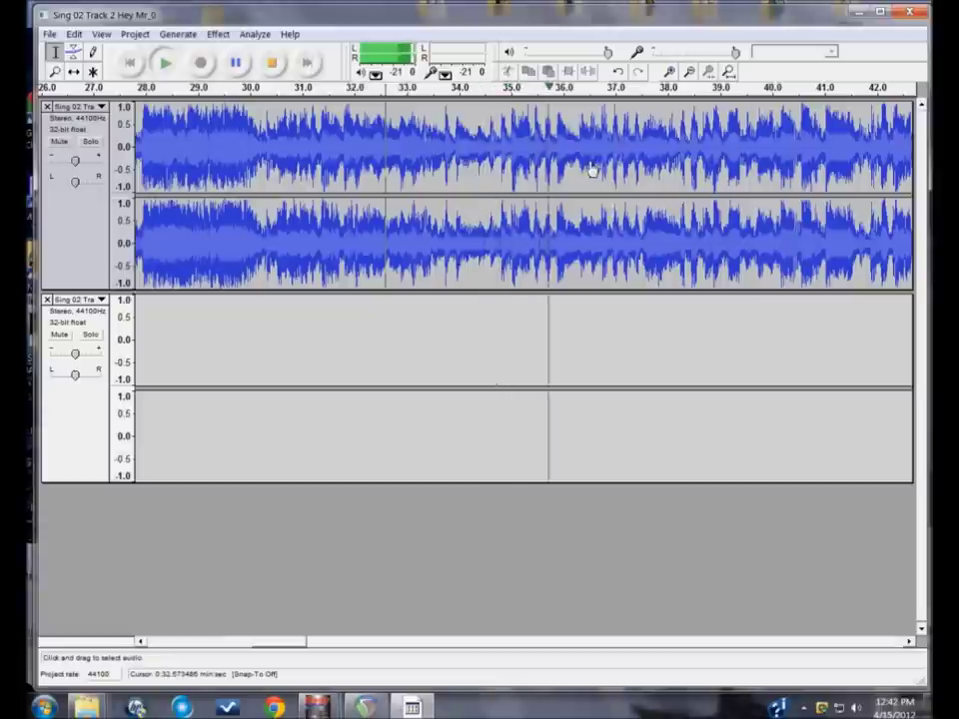
key("space")
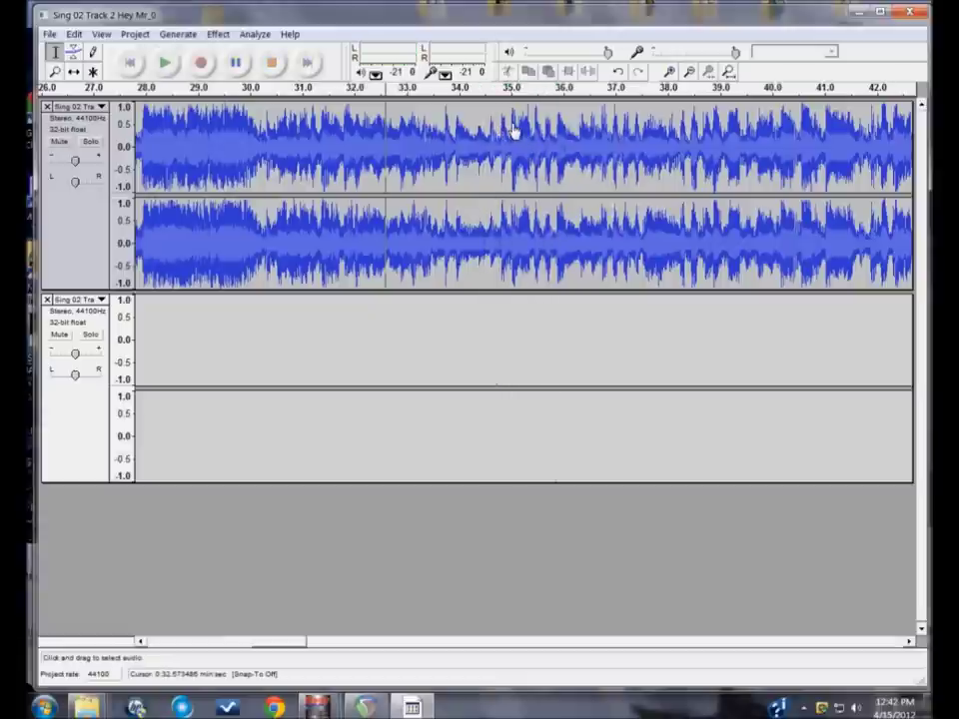
- Play the audio starting right at the join, from about 35.0 seconds
left_click(512, 130)
key("space")
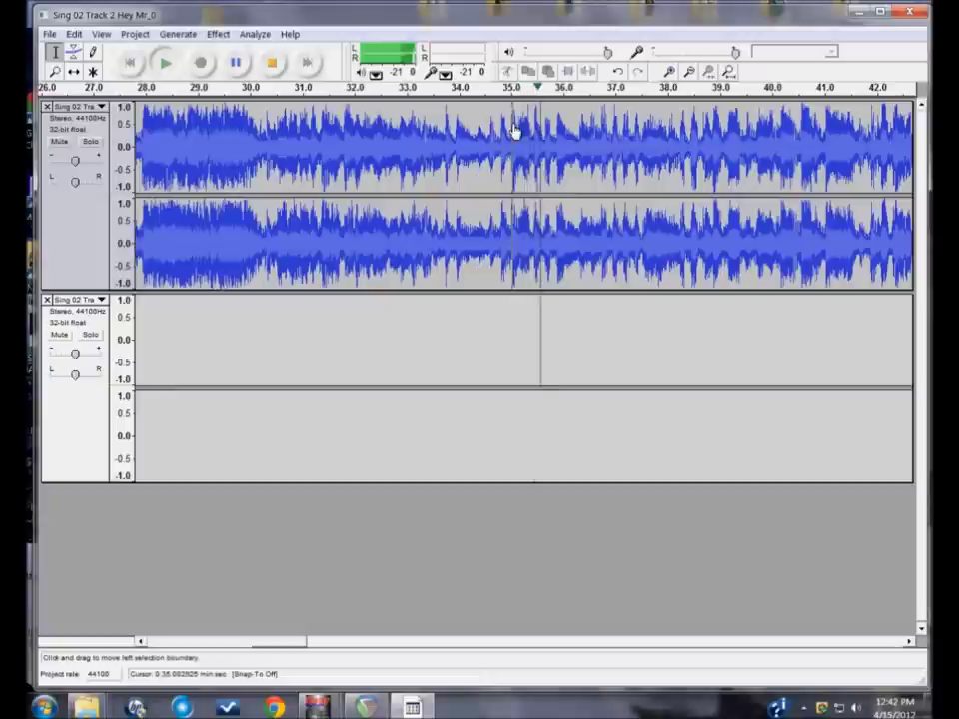
key("space")
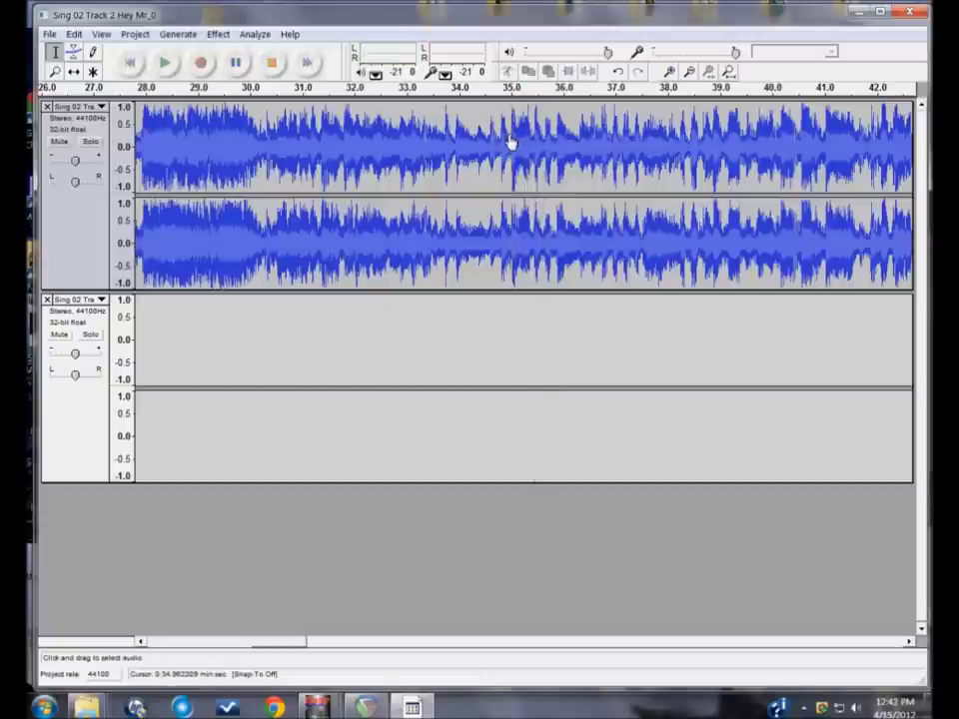
- Delete the audio from about 34.75 to 34.96 seconds and play across the join from about 33.6 seconds
left_click_drag(505, 140, 498, 140)
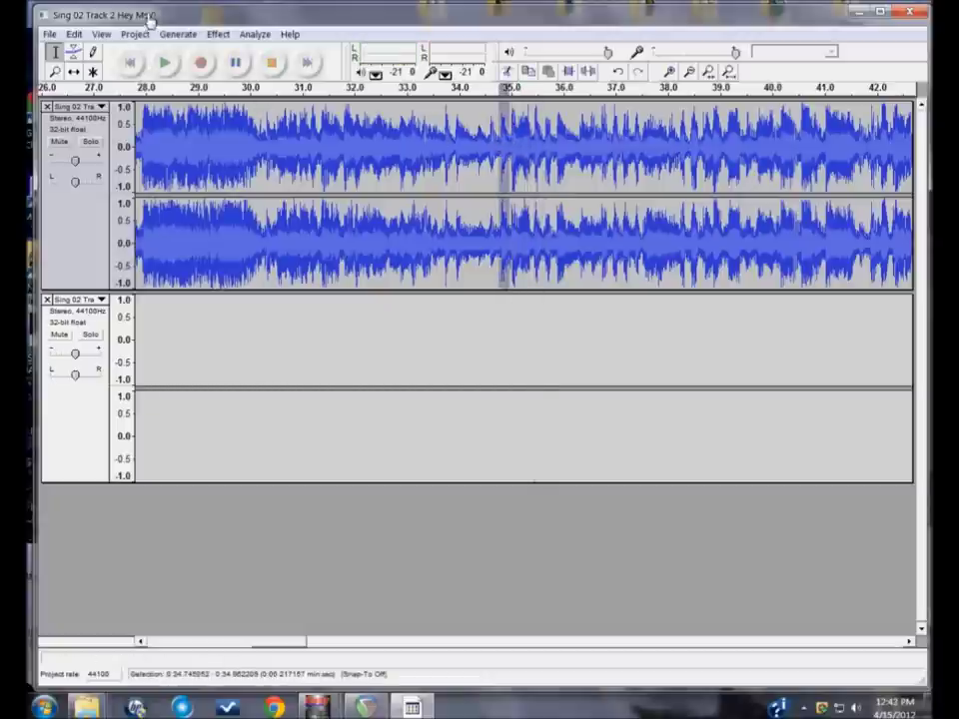
left_click(74, 35)
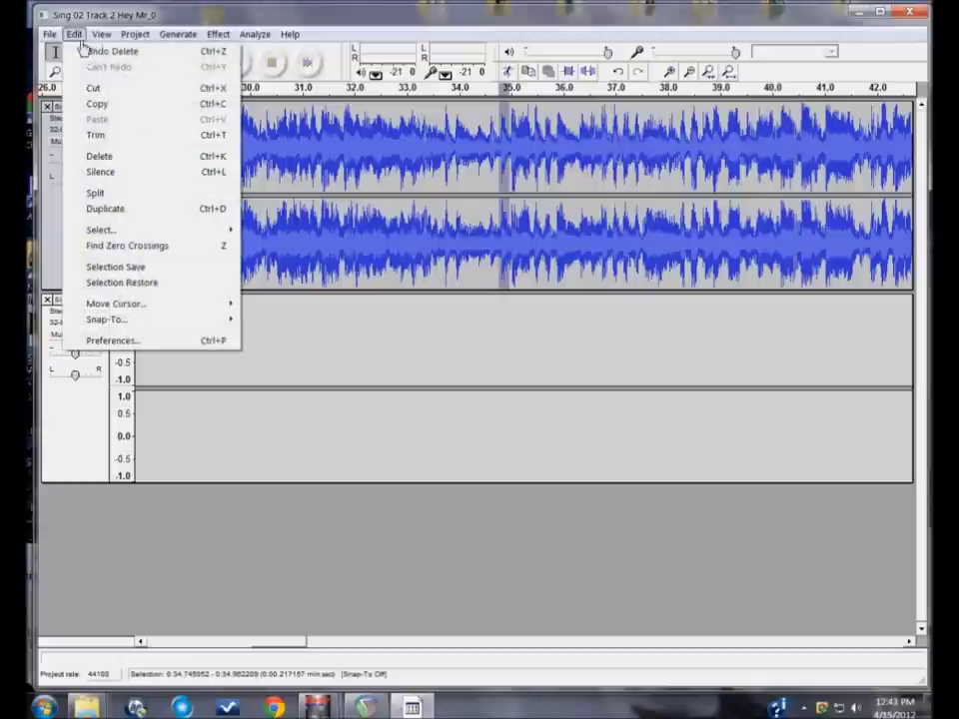
left_click(101, 156)
left_click(442, 118)
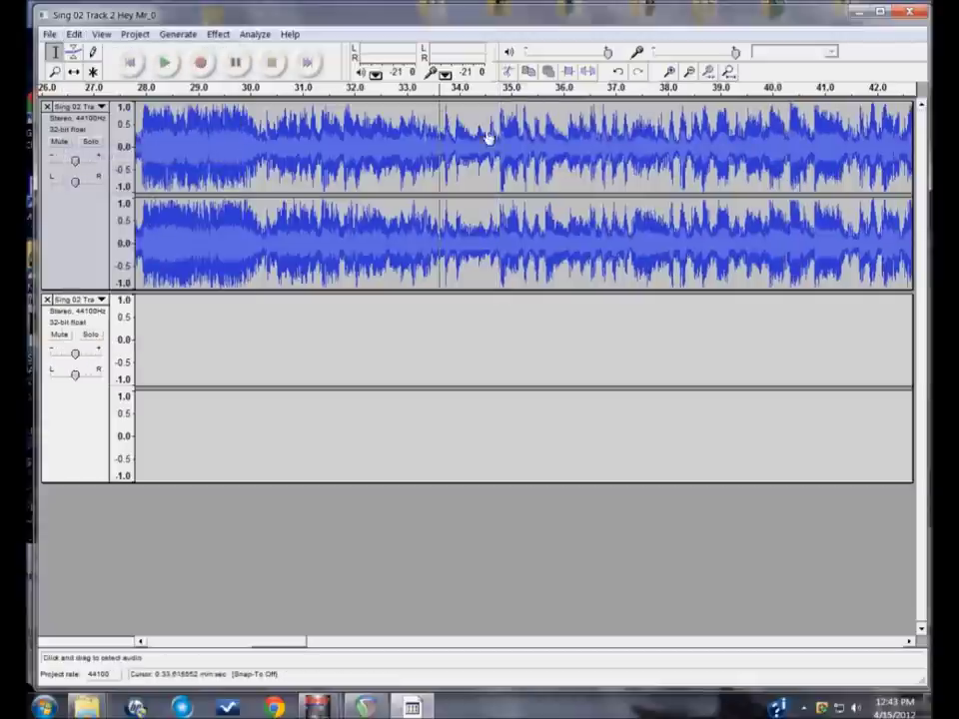
key("space")
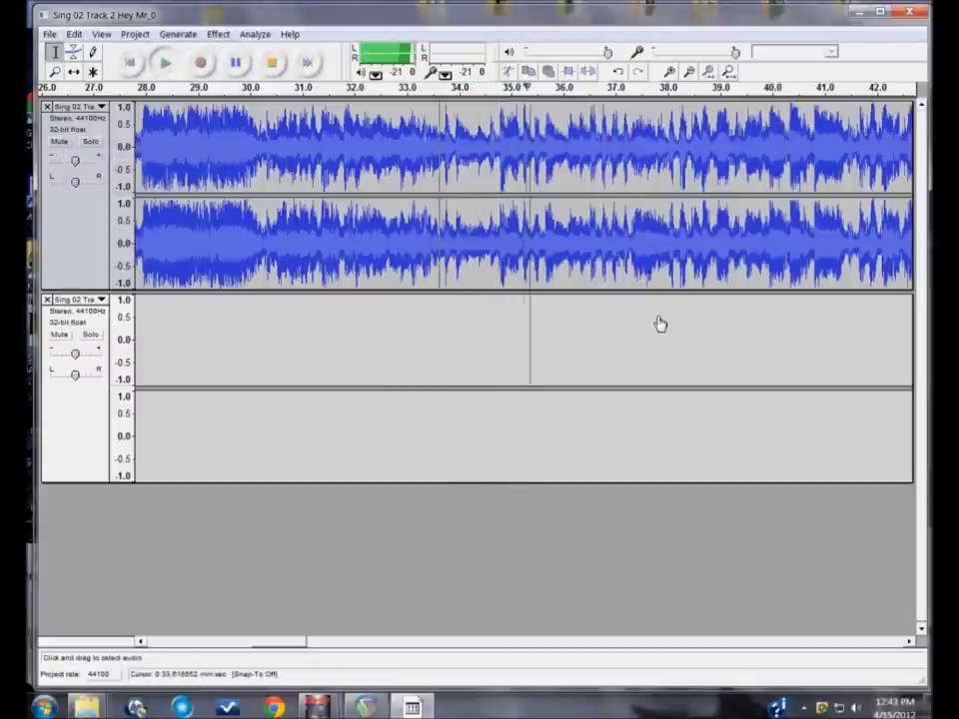
key("space")
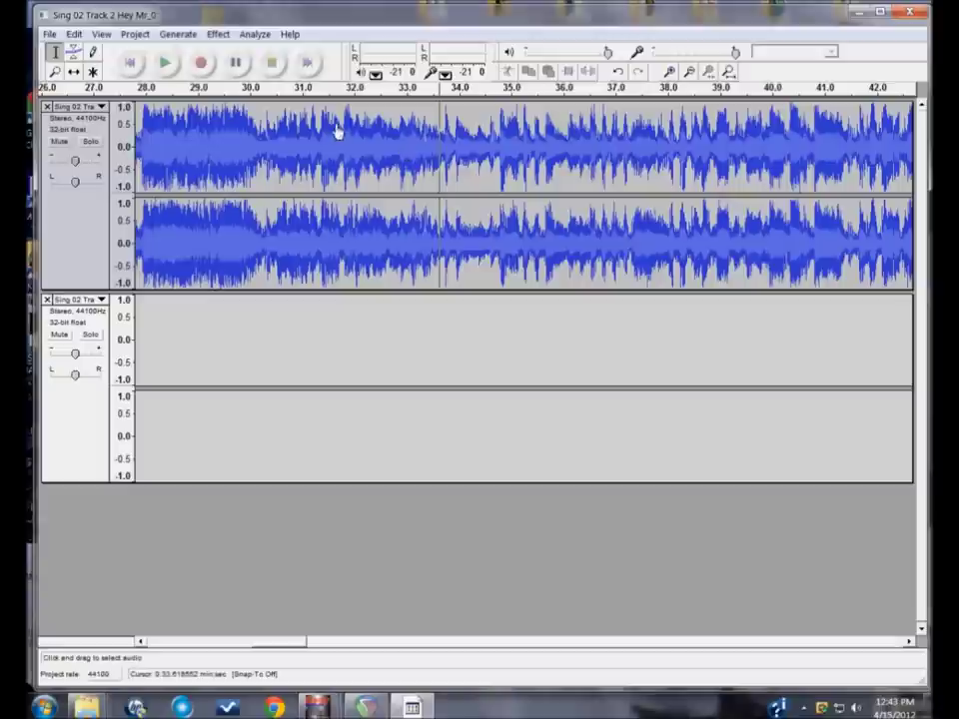
- Replay the join with a longer lead-in, starting from about 32.1 seconds
left_click(362, 117)
key("space")
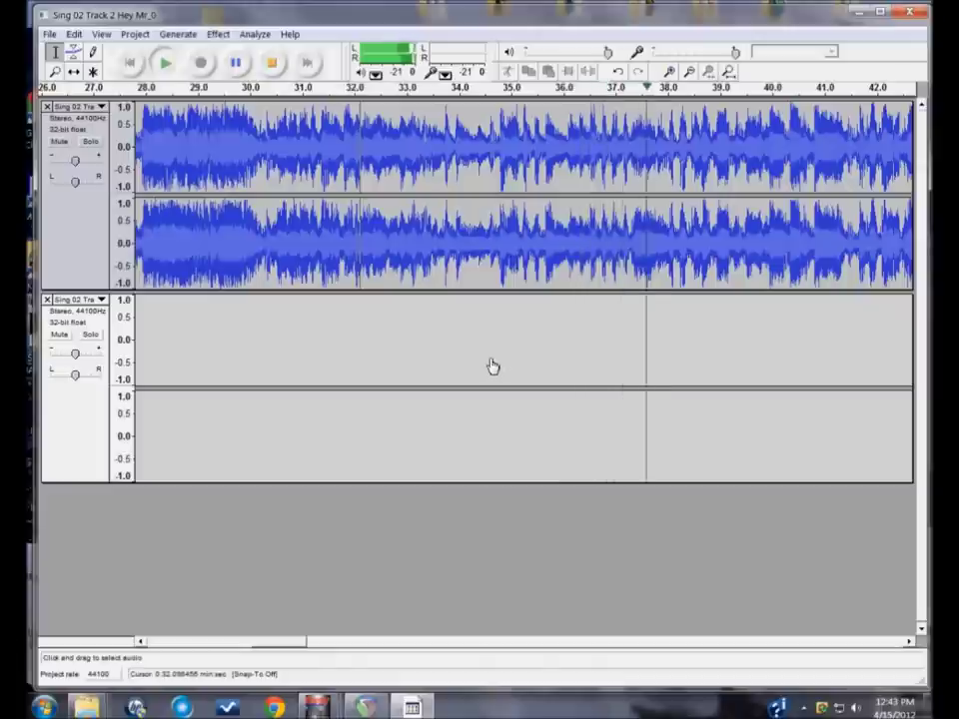
key("space")
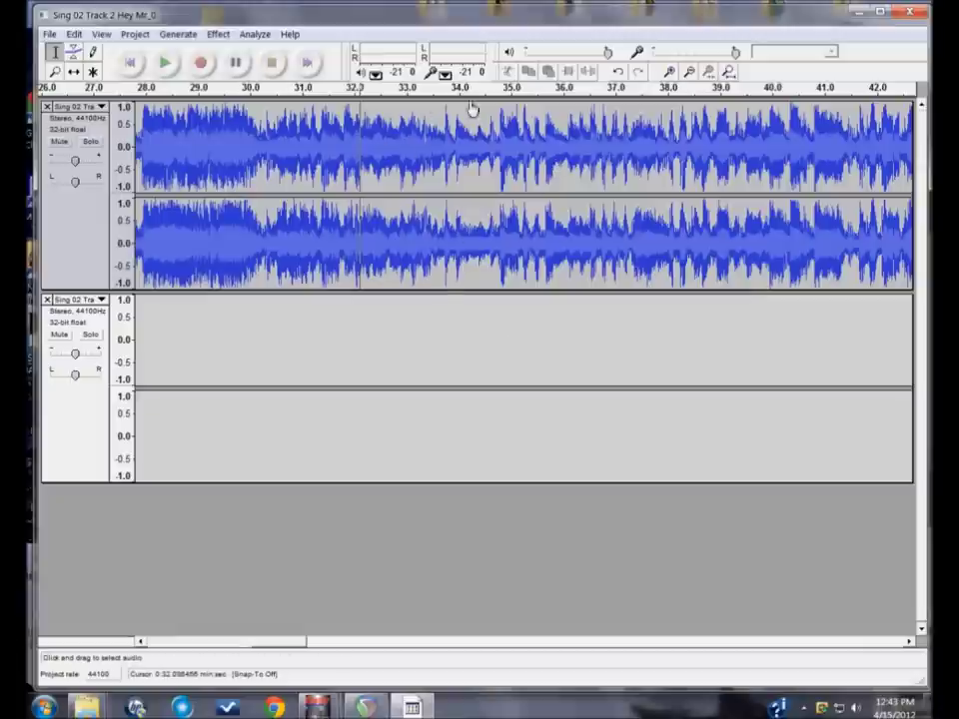
- Show the whole song and place the cursor just after the fade-out, at about 3:15
left_click(690, 75)
left_click(689, 75)
left_click(689, 74)
left_click(689, 75)
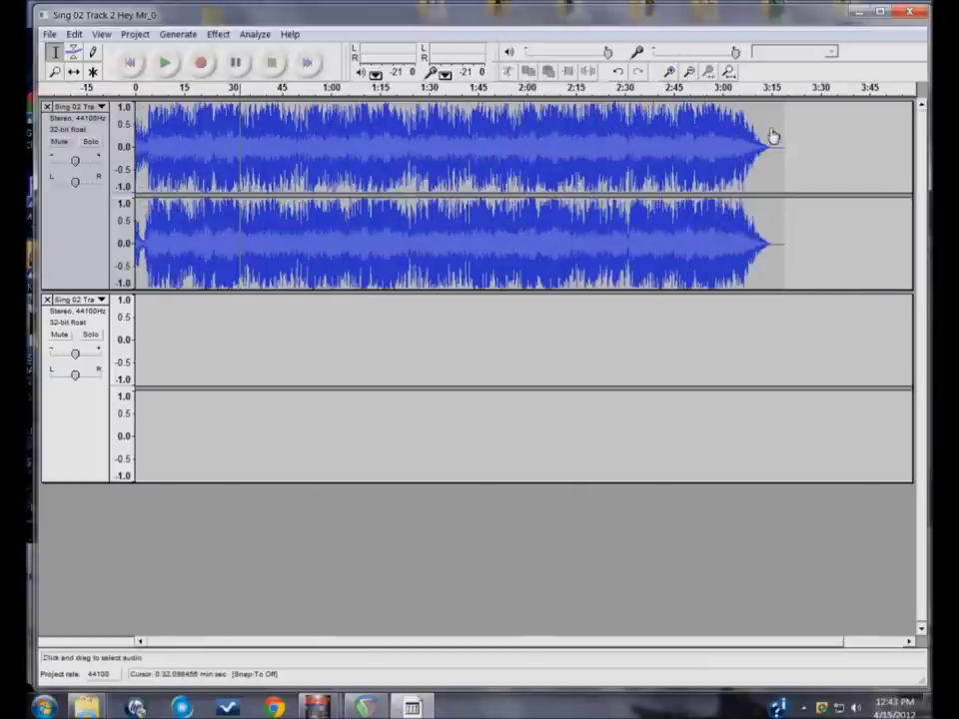
left_click(772, 137)
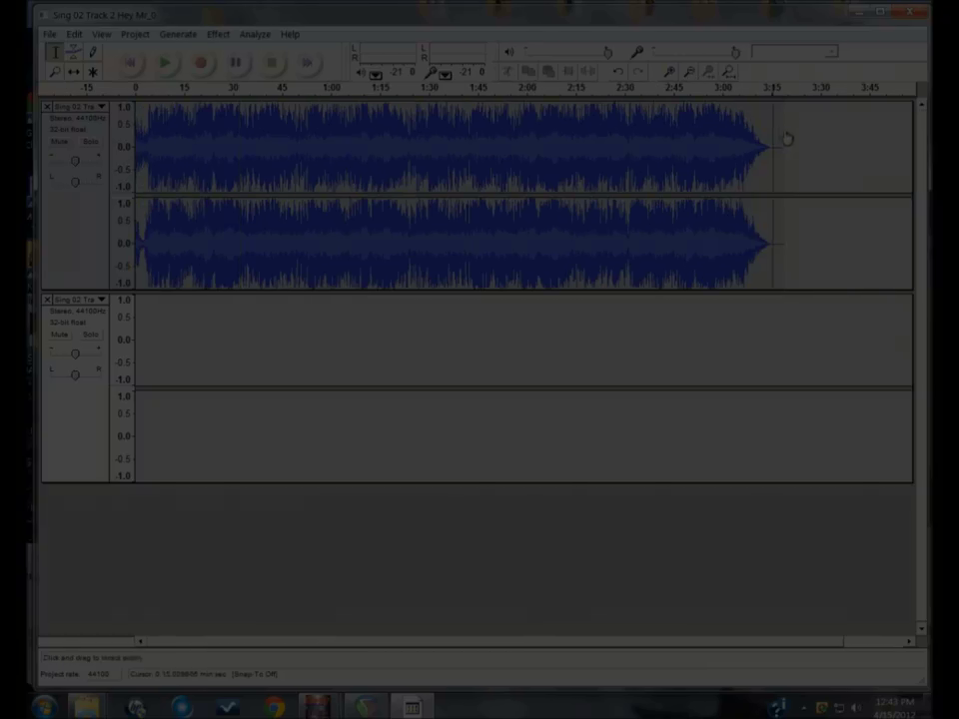